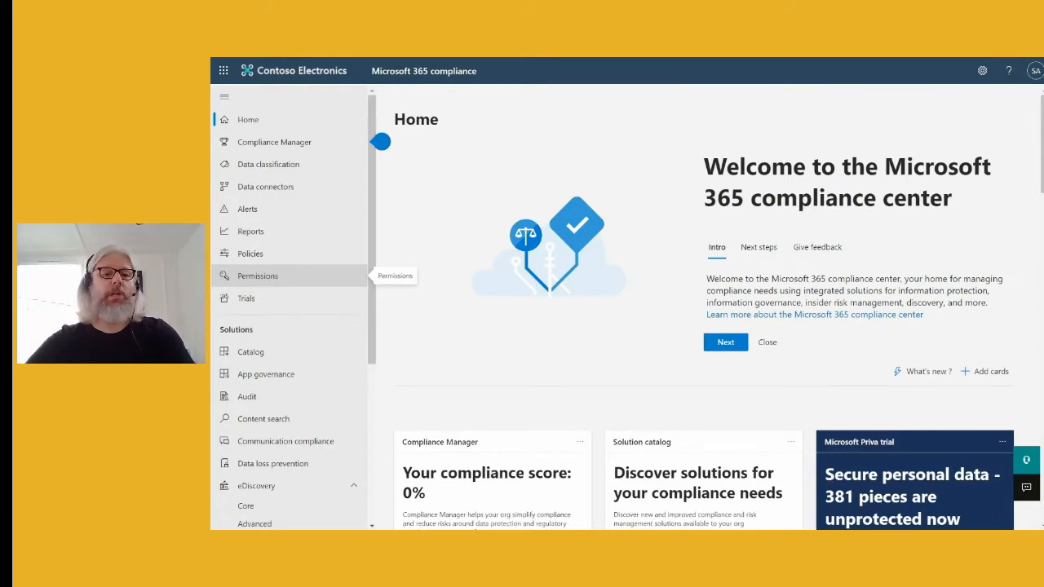
# Review the Azure AD roles under the compliance center's permissions and return to the Permissions & roles overview
pyautogui.click(258, 280)
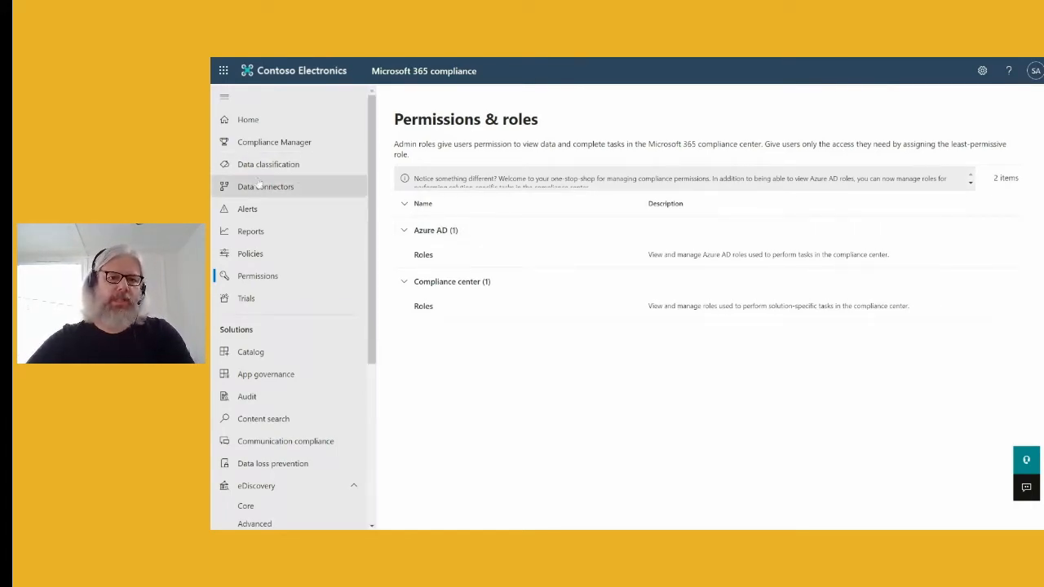
pyautogui.click(423, 255)
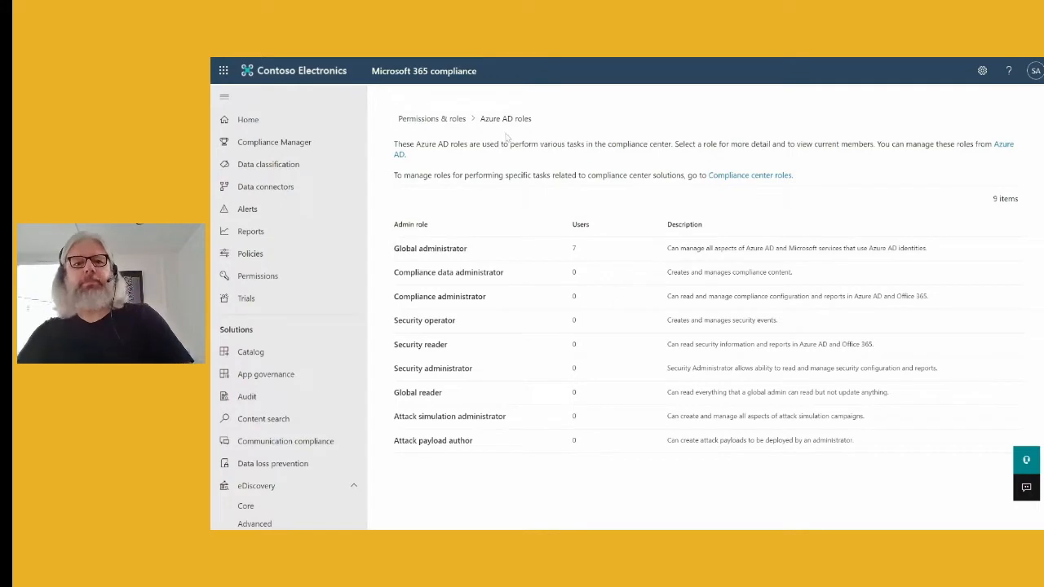
pyautogui.click(440, 120)
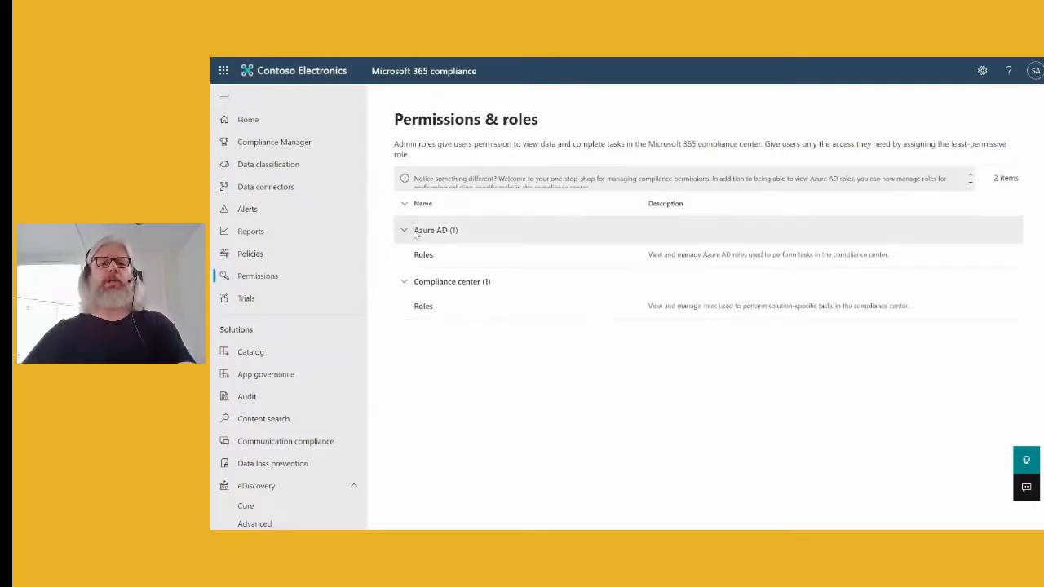
# Open the eDiscovery Manager role group from the Compliance center roles and go through its description, assigned roles and member sections
pyautogui.click(423, 306)
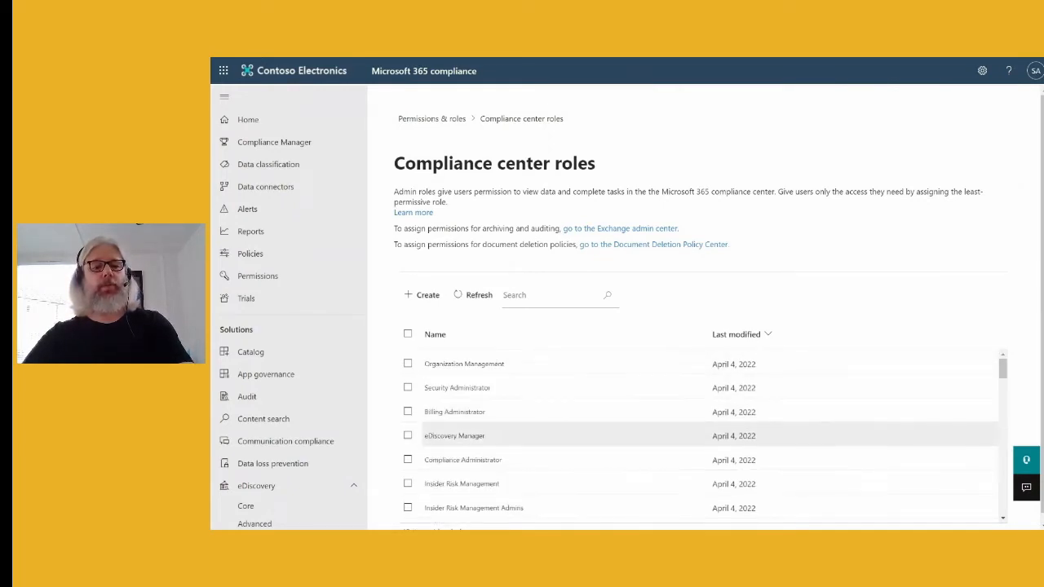
pyautogui.click(421, 438)
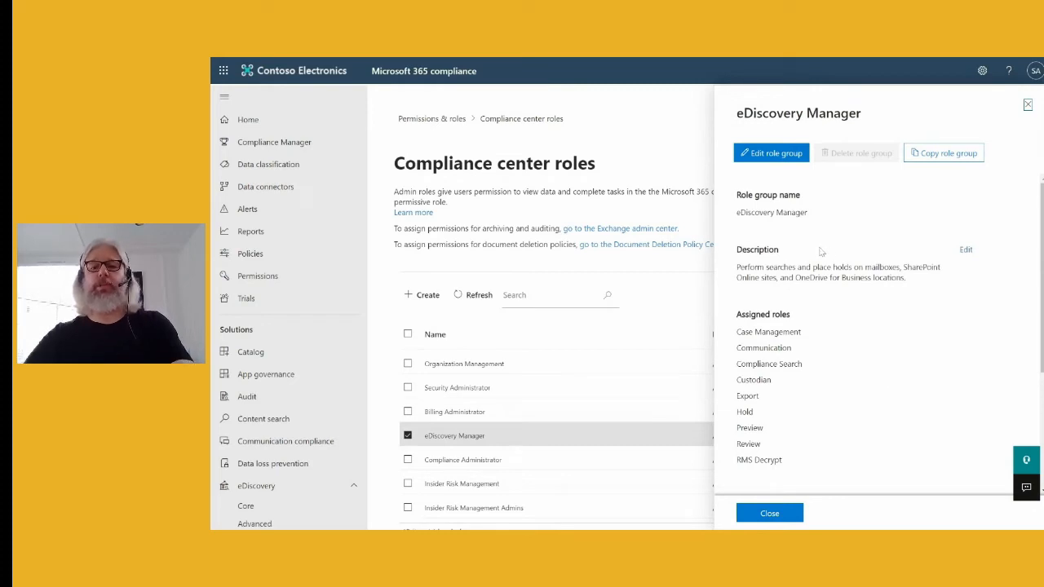
pyautogui.scroll(-1, 844, 317)
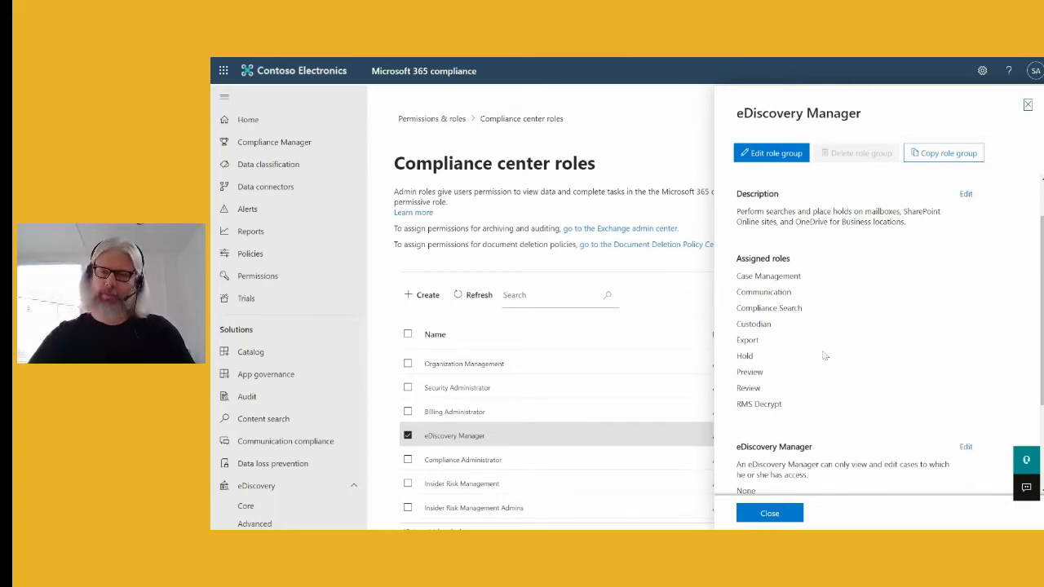
pyautogui.scroll(-2, 830, 352)
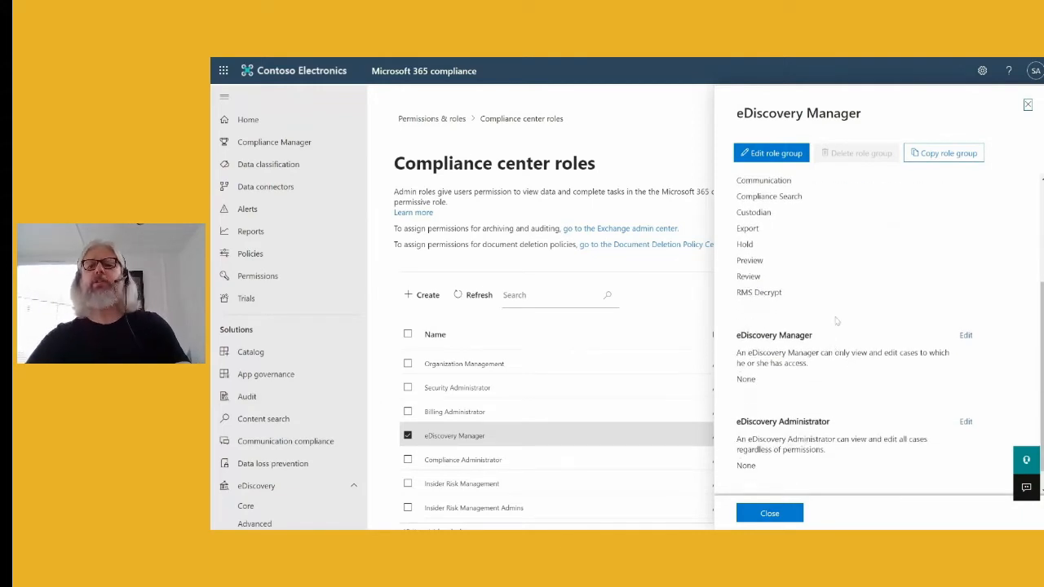
pyautogui.scroll(-1, 812, 371)
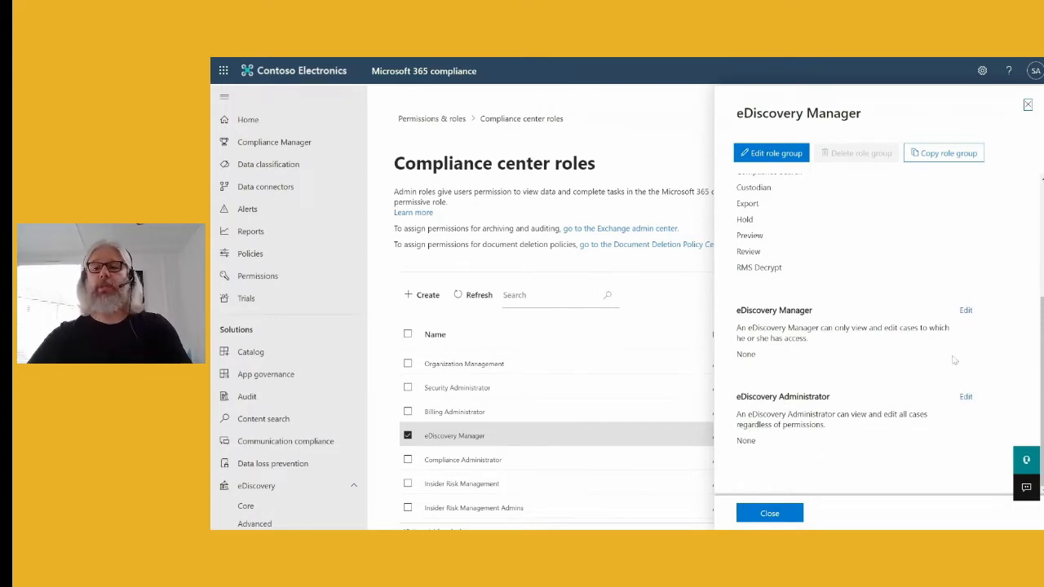
# Add the seventh user in the member list as an eDiscovery Manager of the role group
pyautogui.click(967, 312)
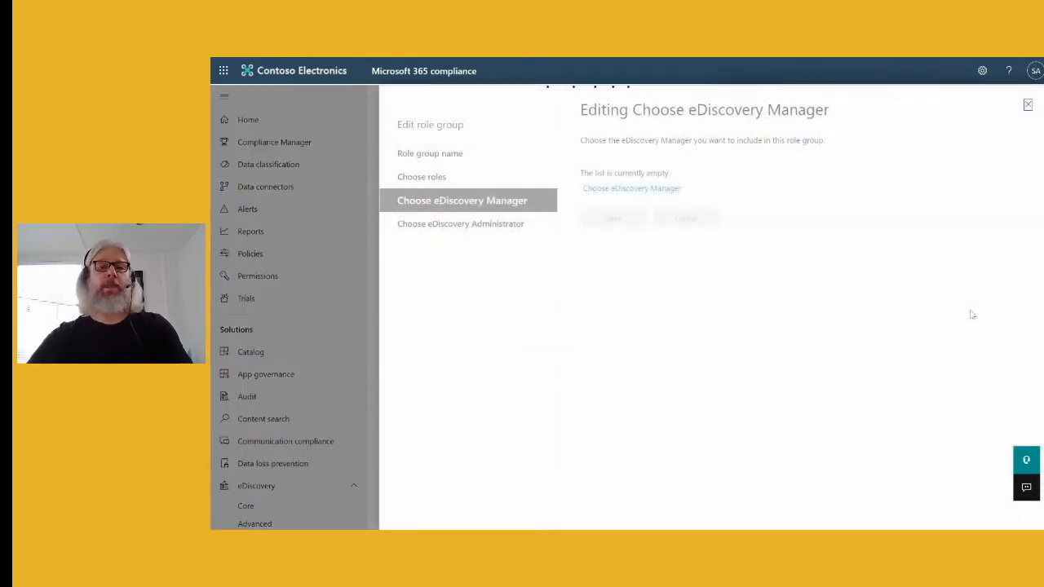
pyautogui.click(626, 189)
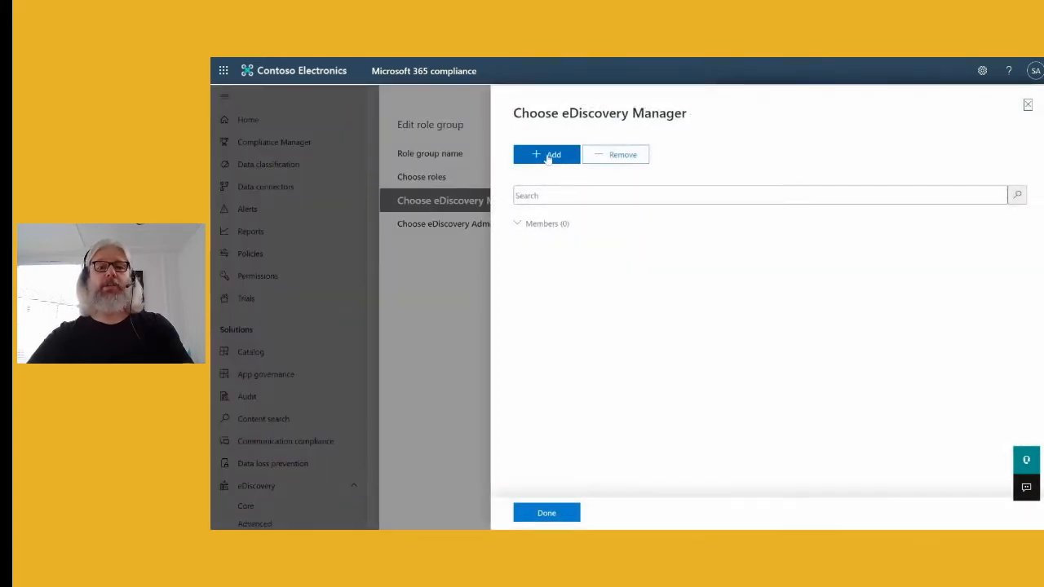
pyautogui.click(548, 155)
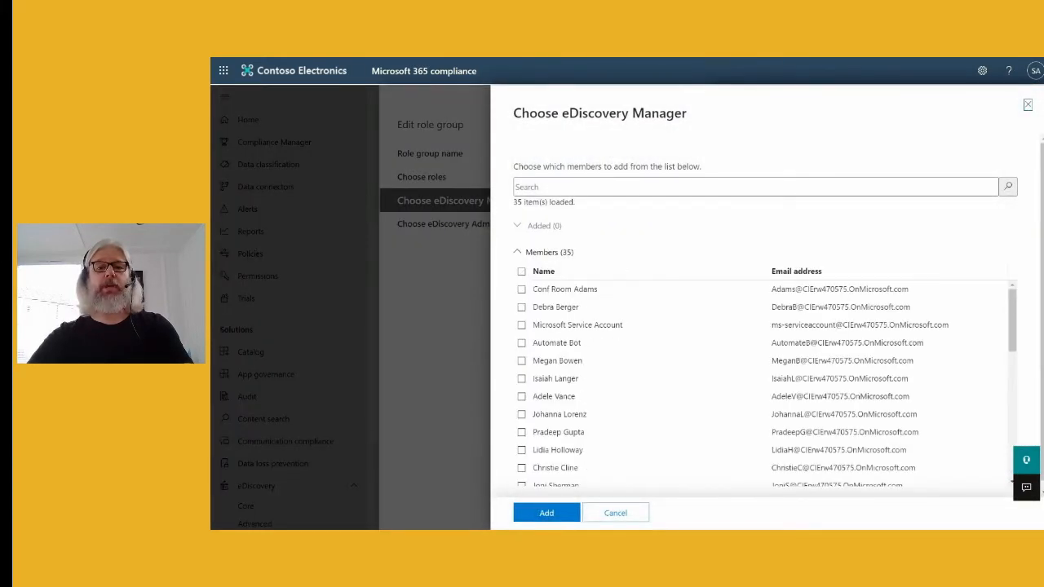
pyautogui.click(521, 307)
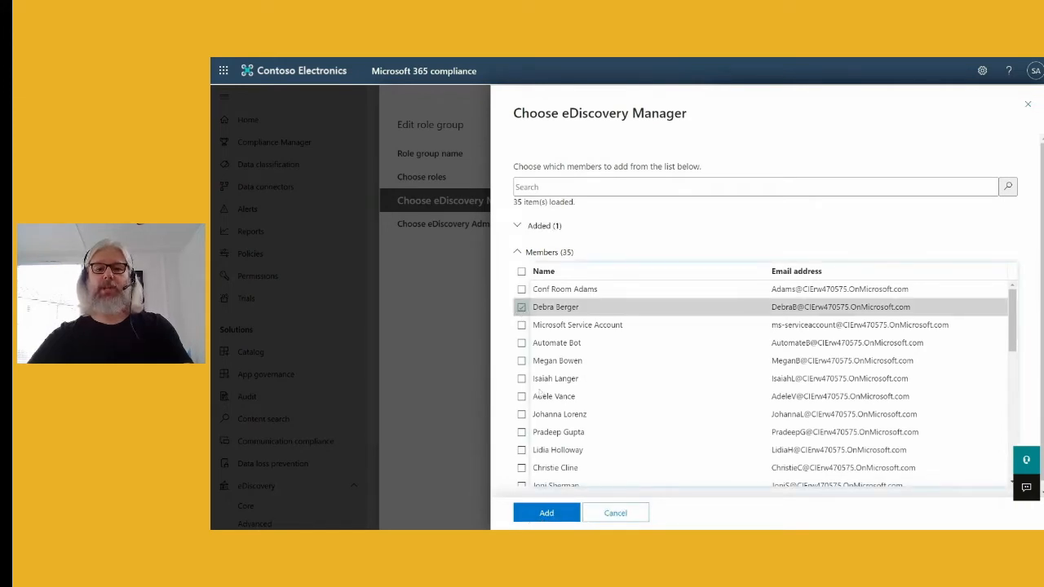
pyautogui.click(521, 308)
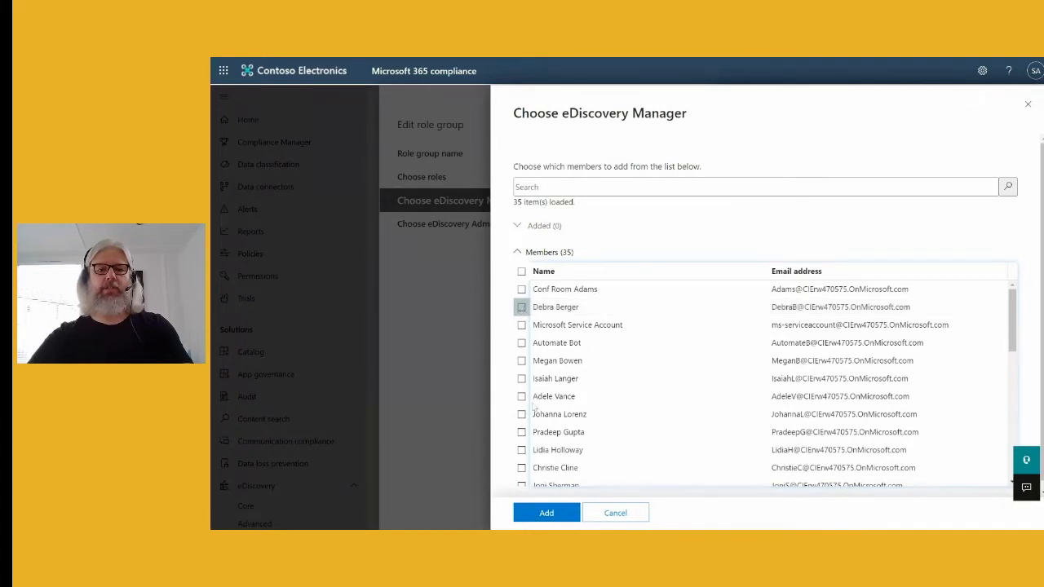
pyautogui.click(521, 397)
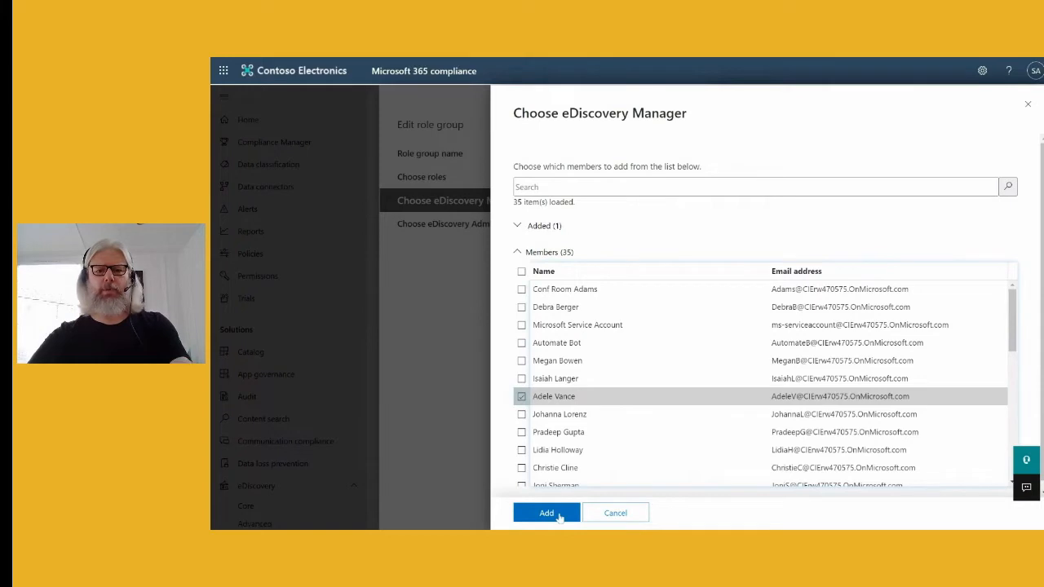
pyautogui.click(547, 513)
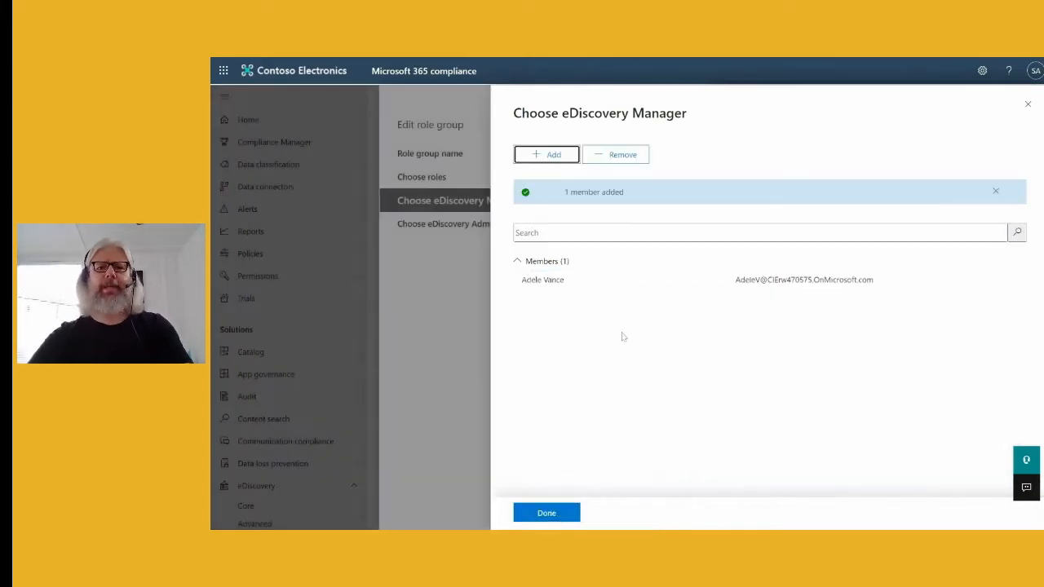
# Finish the eDiscovery Manager selection without adding more members and save it to the role group
pyautogui.click(550, 156)
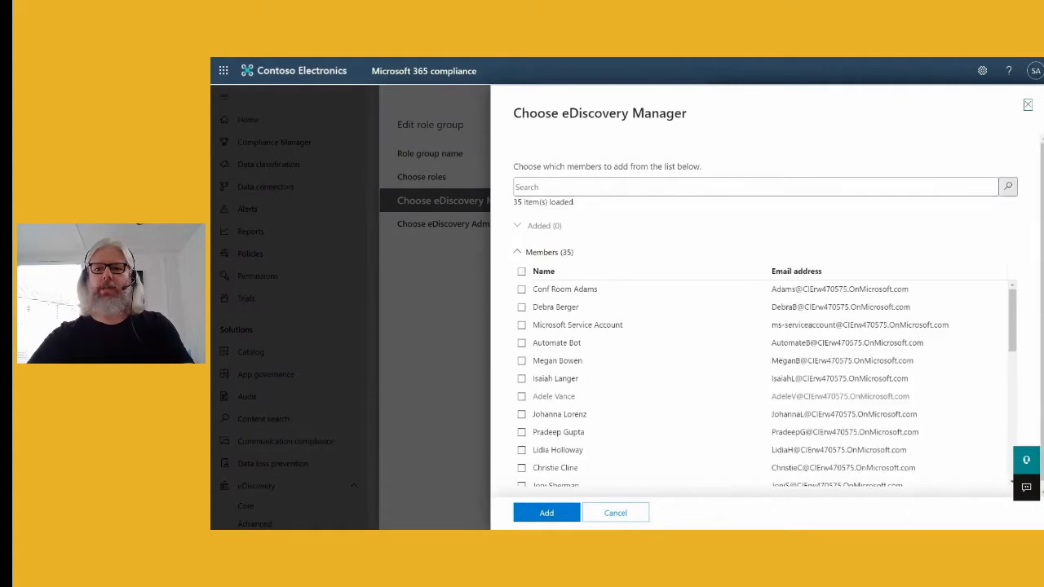
pyautogui.click(1028, 104)
pyautogui.click(547, 511)
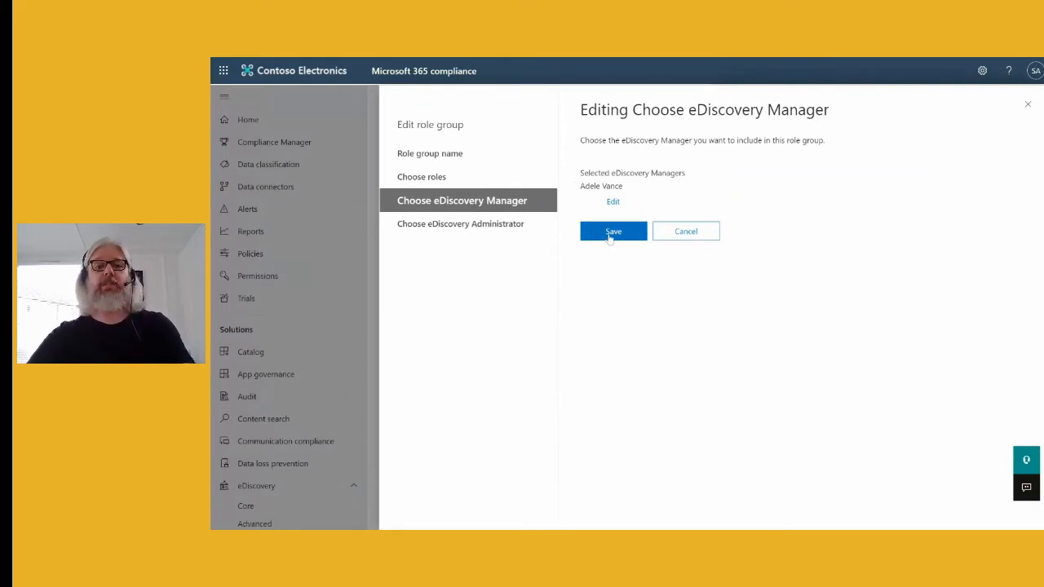
pyautogui.click(613, 234)
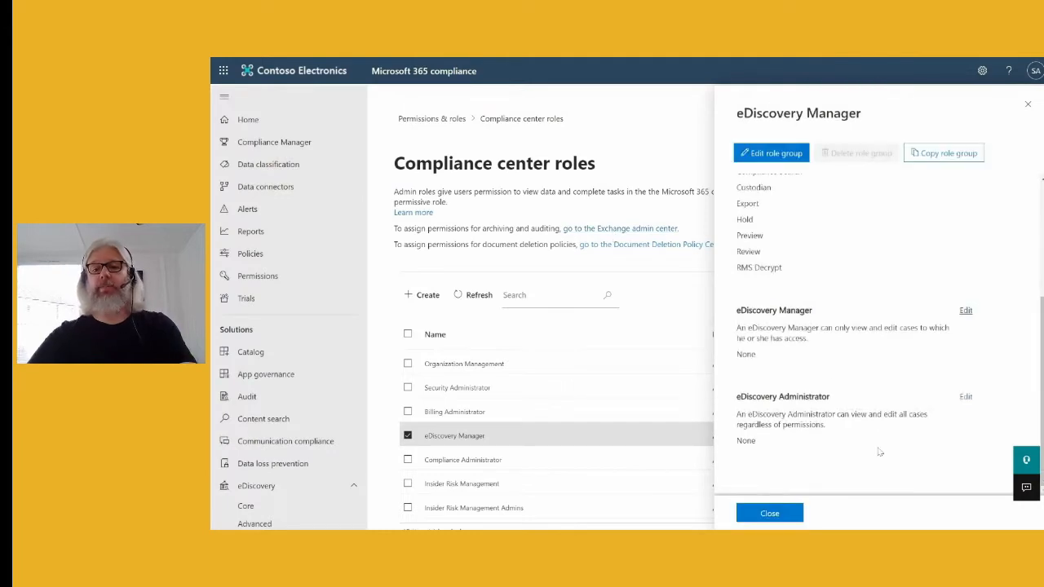
# Search the member list for "syst" and add the System Administrator account as an eDiscovery Administrator of the role group
pyautogui.click(966, 398)
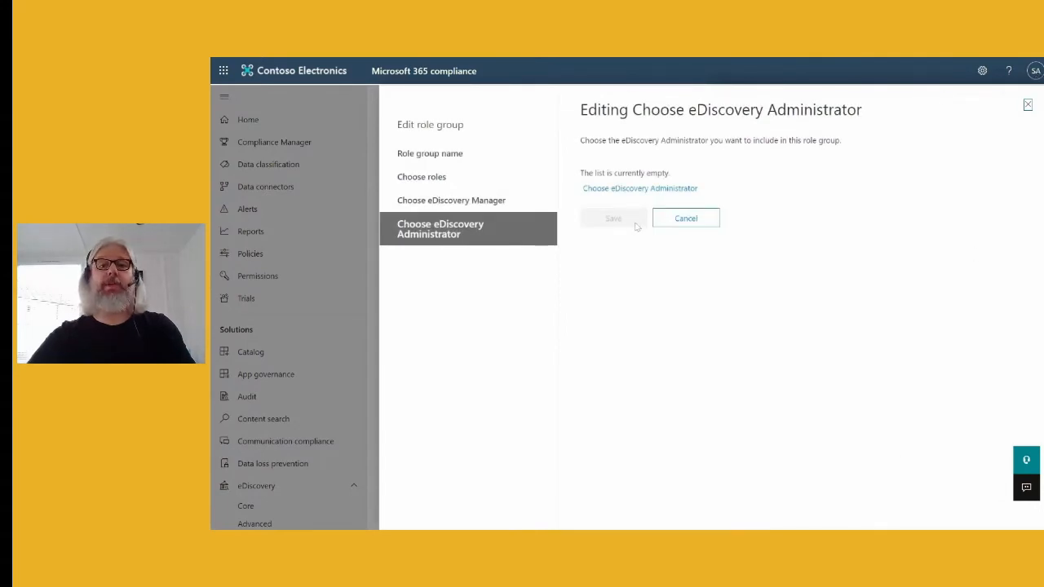
pyautogui.click(626, 189)
pyautogui.click(548, 155)
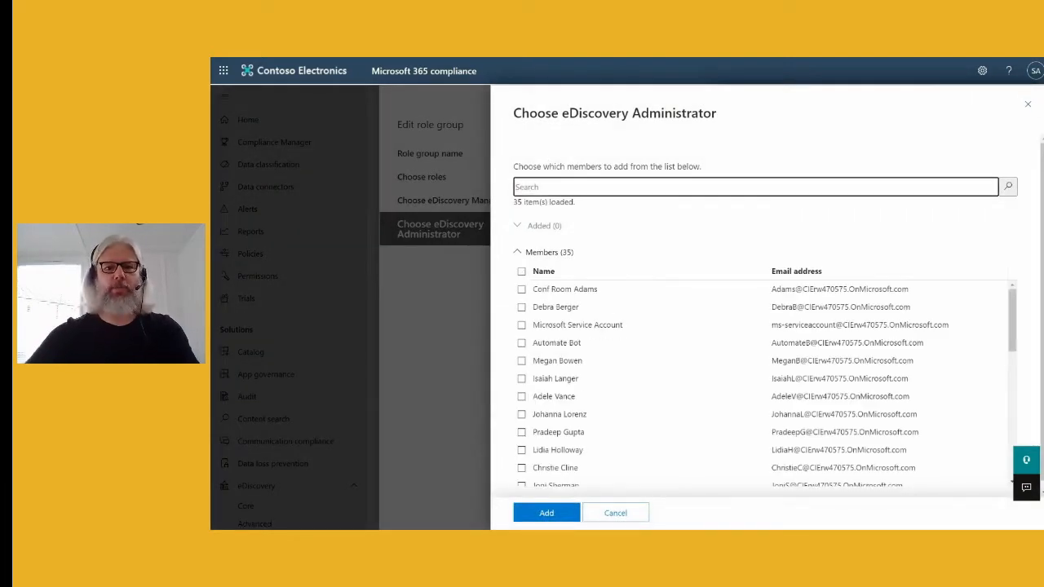
pyautogui.write('syst')
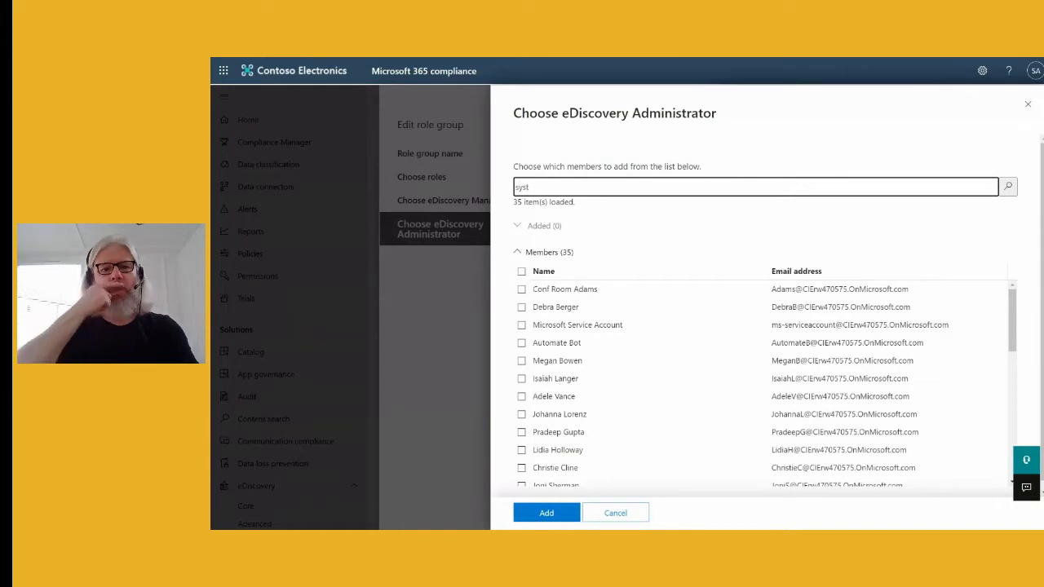
pyautogui.press('Return')
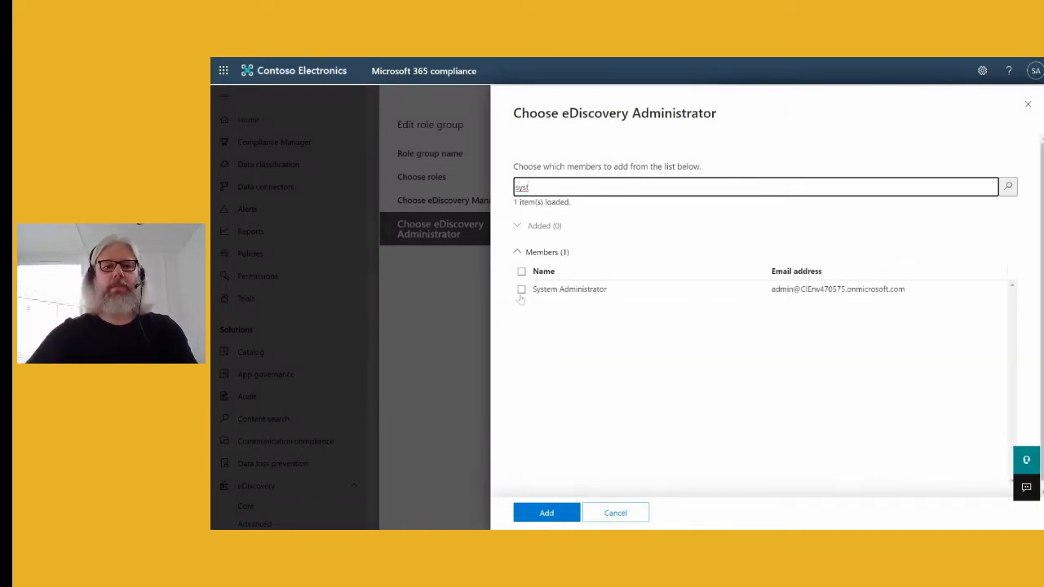
pyautogui.click(521, 289)
pyautogui.click(544, 514)
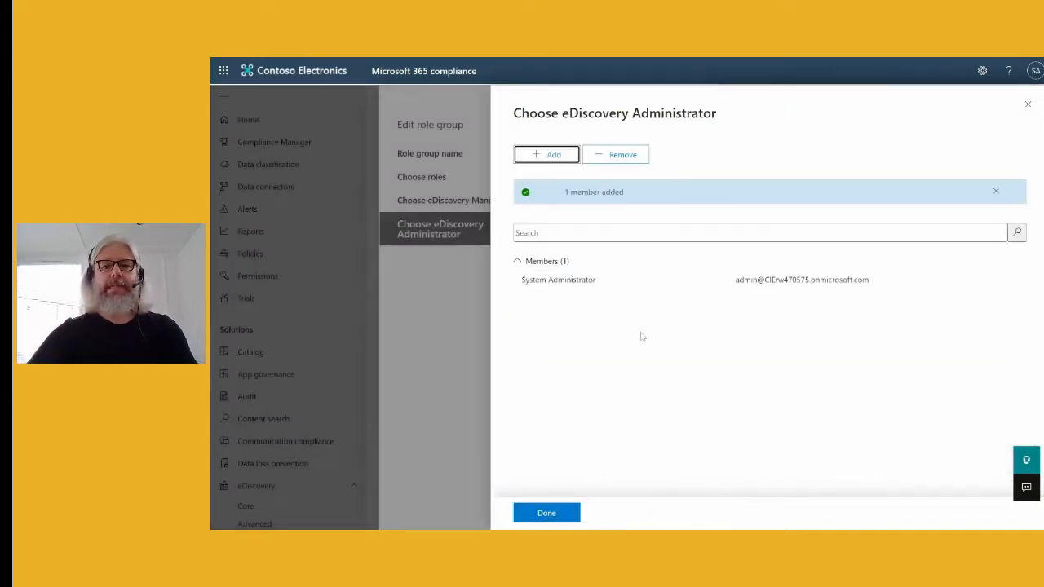
# Save the eDiscovery Administrator assignment and close the eDiscovery Manager role group details
pyautogui.click(548, 511)
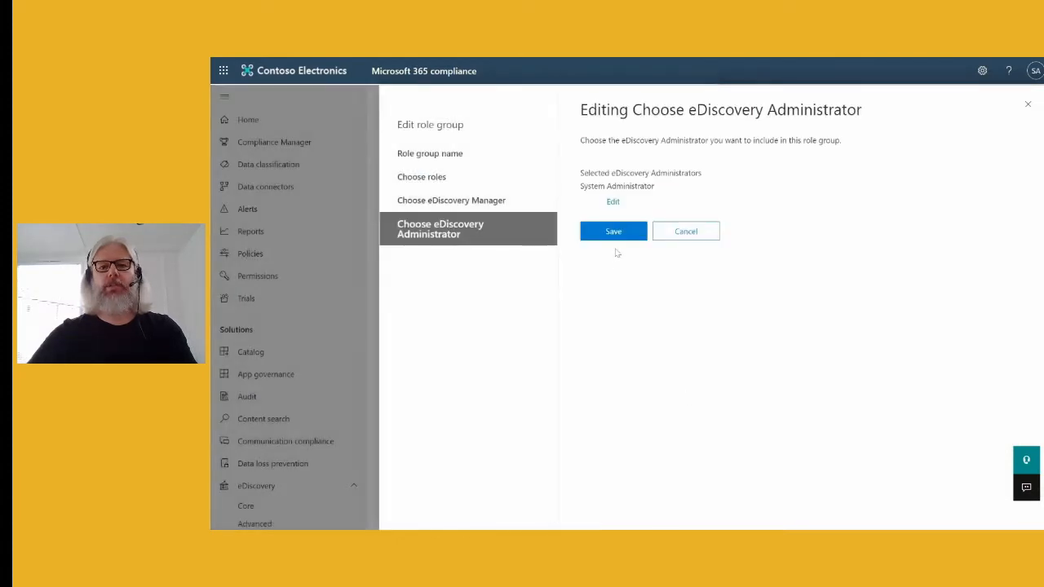
pyautogui.click(612, 234)
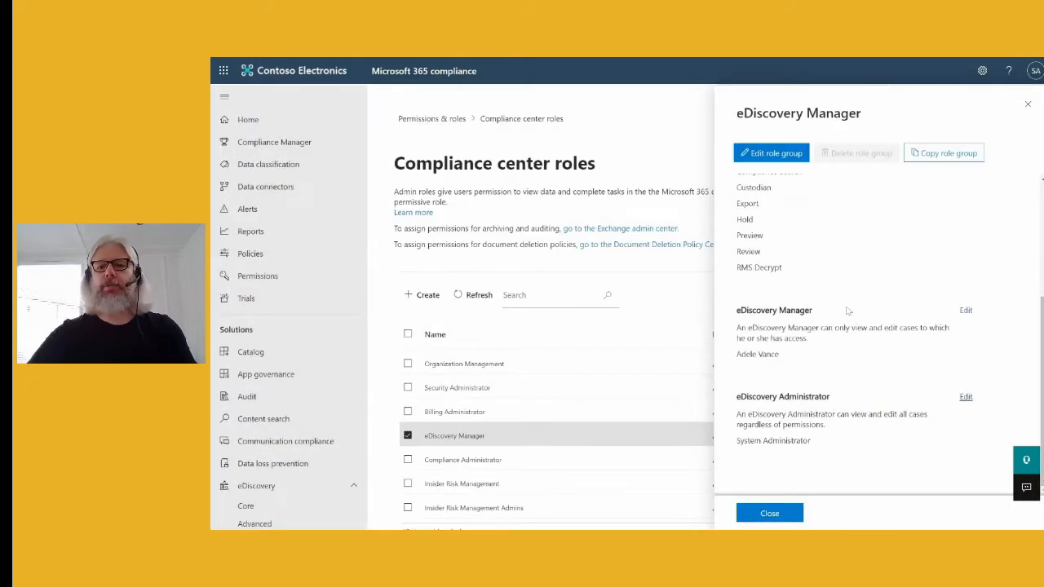
pyautogui.click(795, 514)
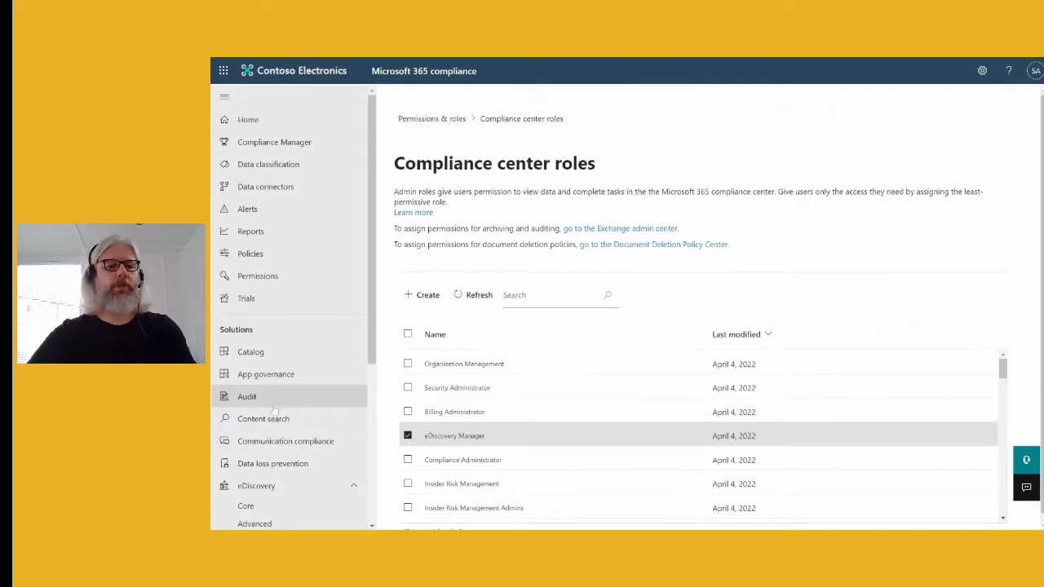
# Look at Core eDiscovery and its new case form, and leave the form without creating a case
pyautogui.scroll(-5, 275, 410)
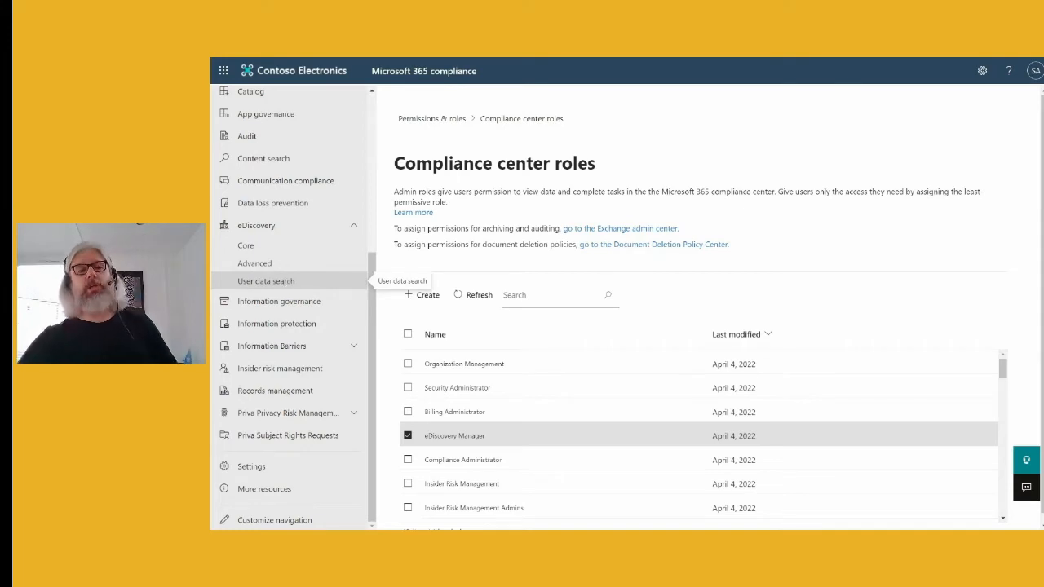
pyautogui.click(252, 246)
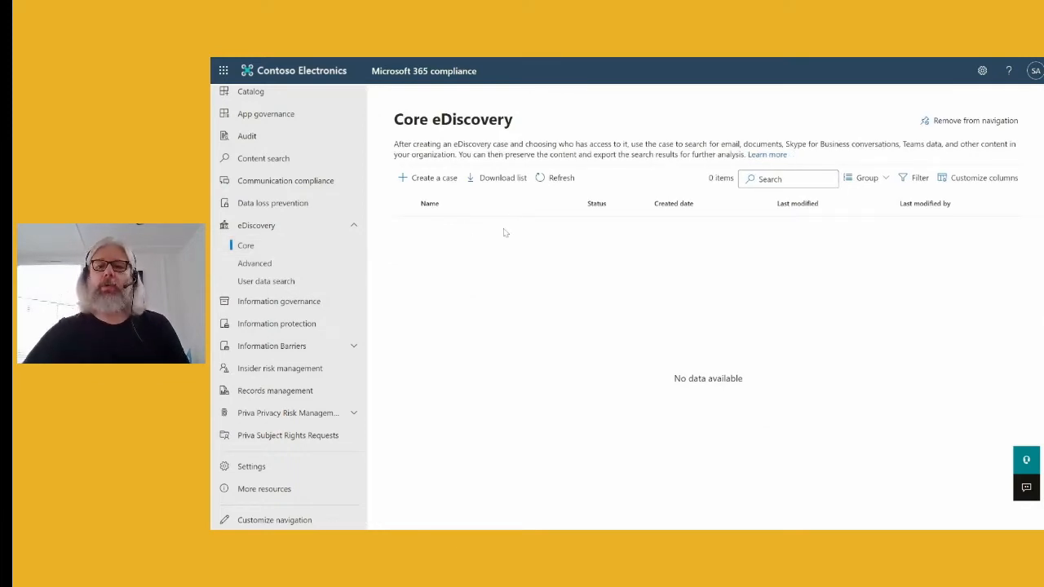
pyautogui.click(430, 178)
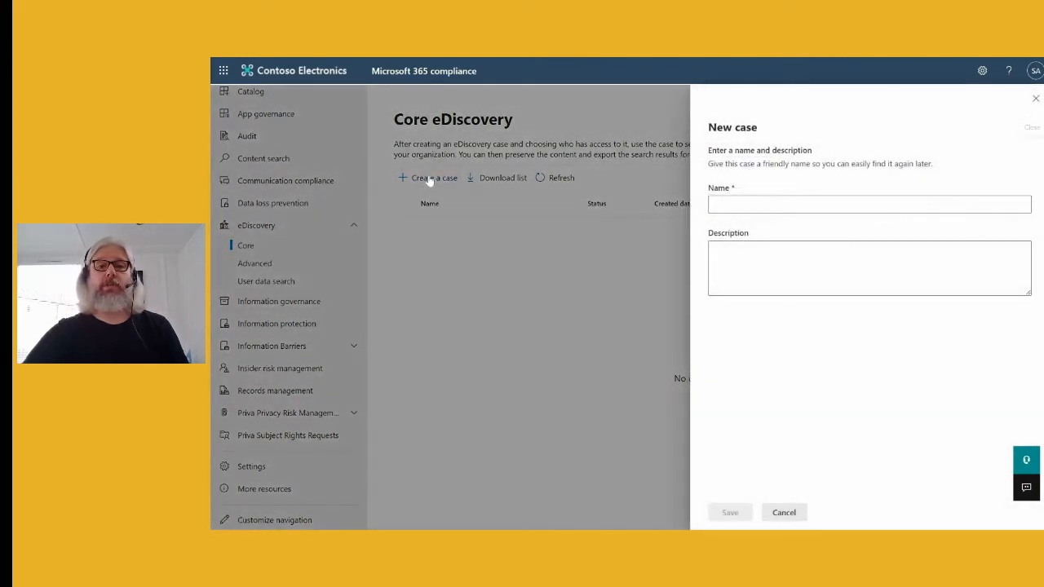
pyautogui.click(788, 512)
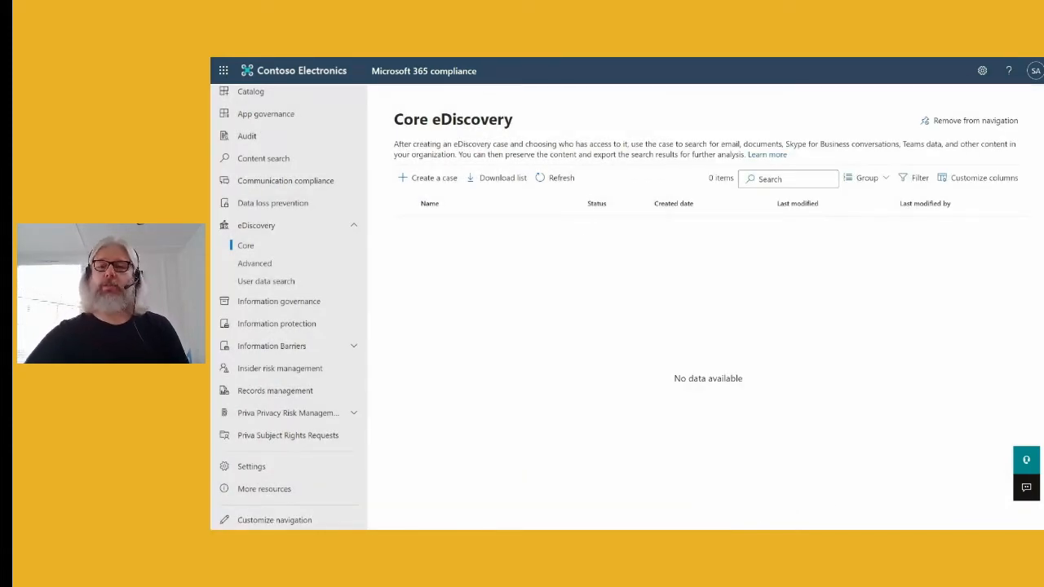
# Select the "Teams chats Mark 8 project" case in the Advanced eDiscovery case list and collapse the site navigation
pyautogui.click(259, 264)
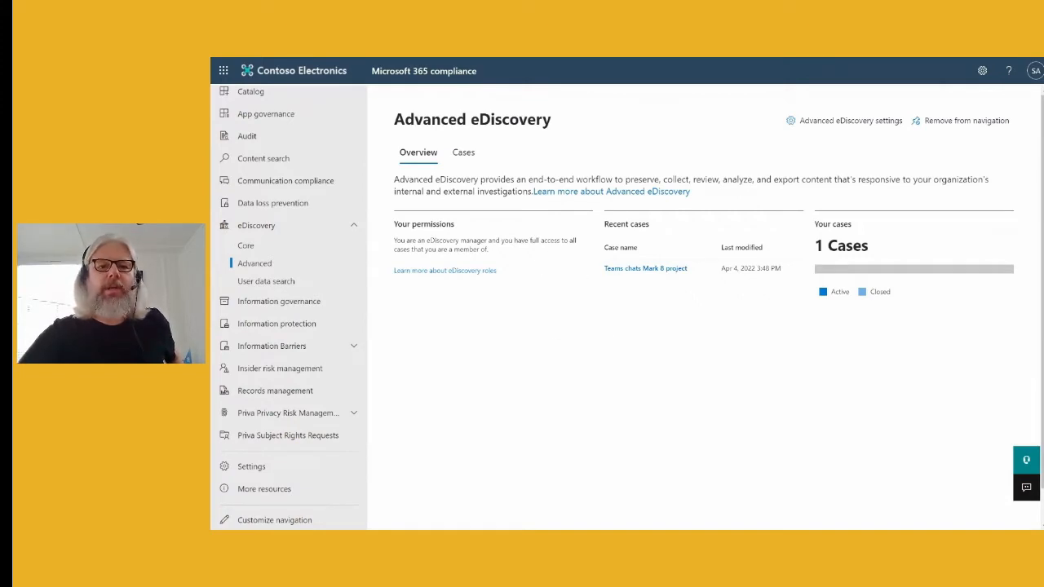
pyautogui.click(464, 153)
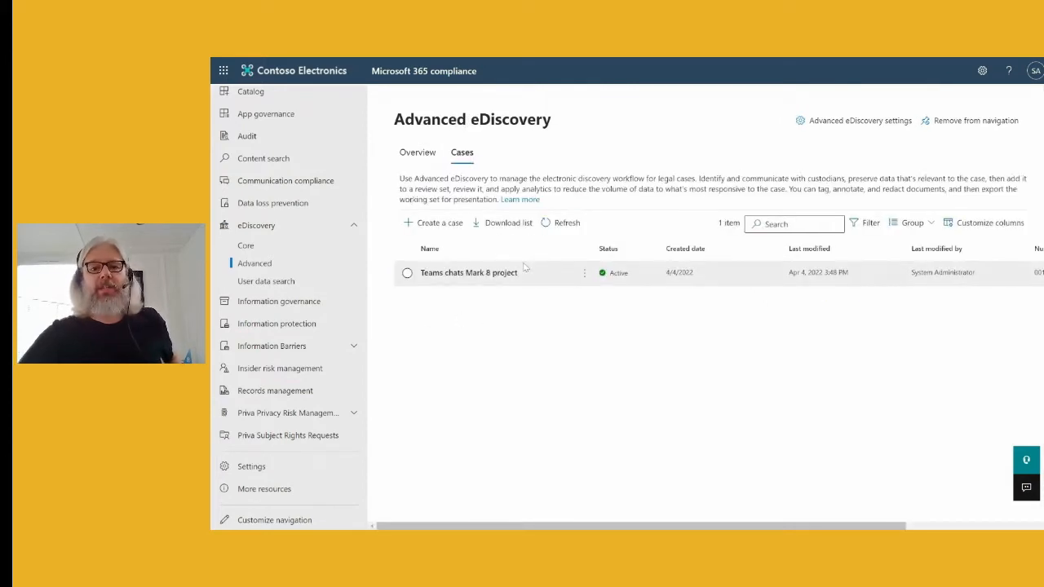
pyautogui.click(407, 273)
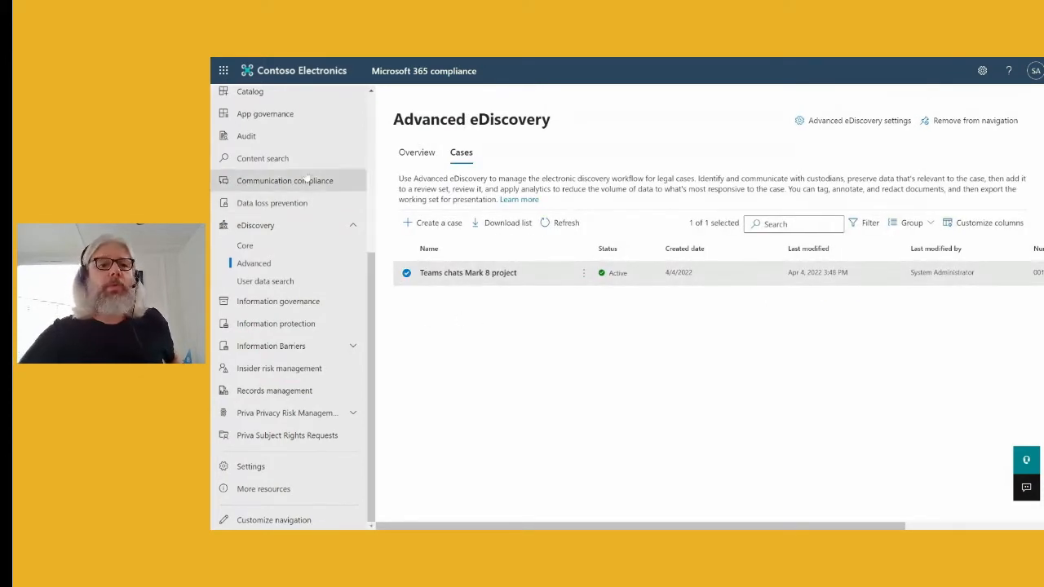
pyautogui.scroll(3, 269, 163)
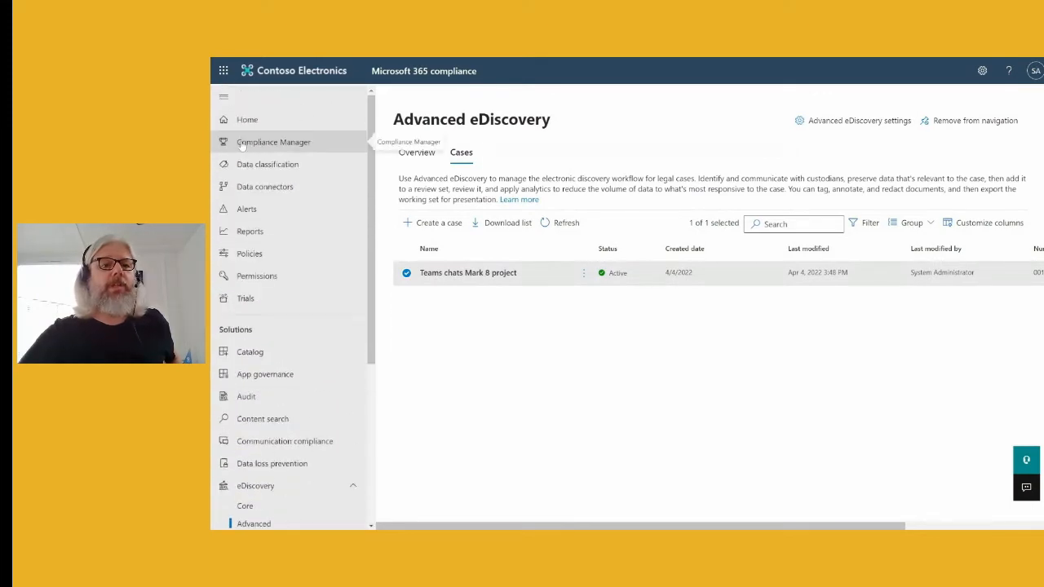
pyautogui.click(224, 97)
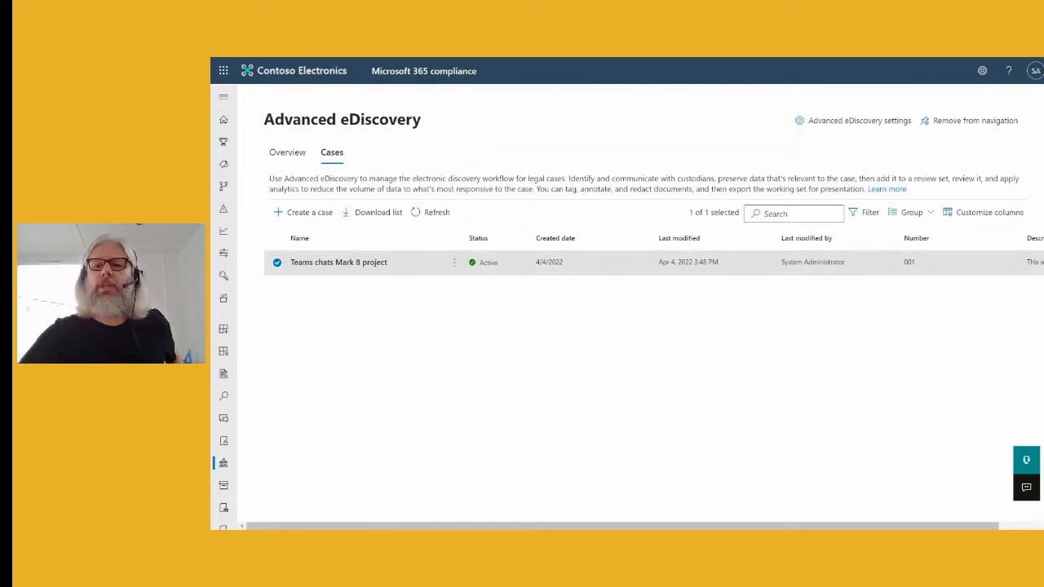
# Open the "Teams chats Mark 8 project" case and delete it through the case information in its settings
pyautogui.click(317, 264)
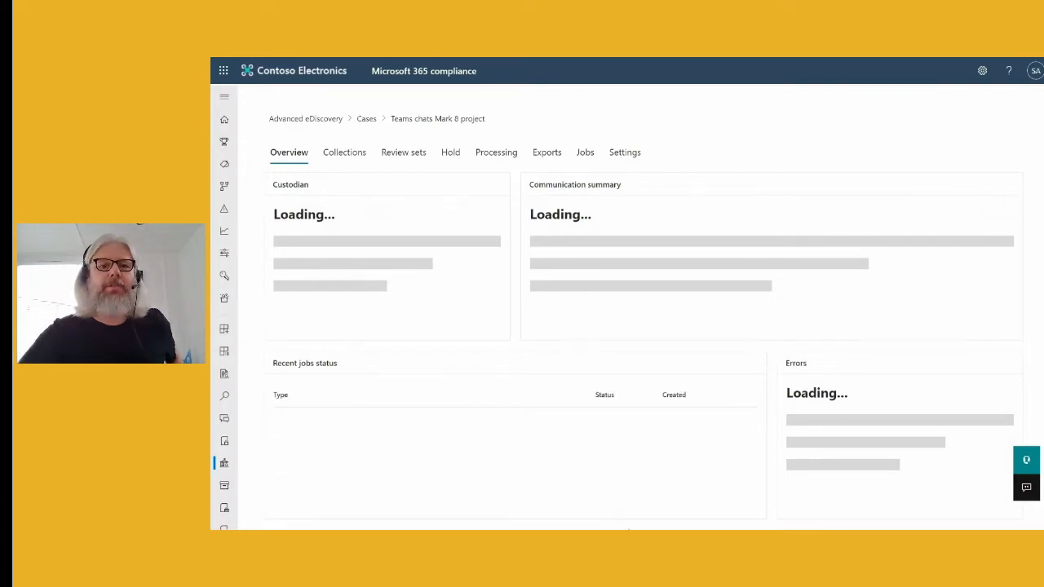
pyautogui.click(626, 154)
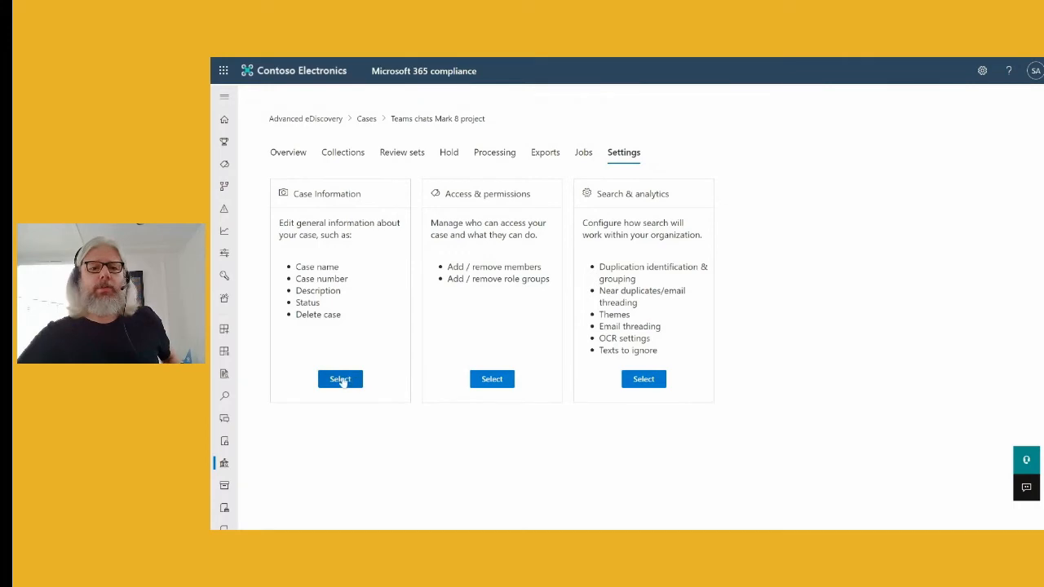
pyautogui.click(340, 380)
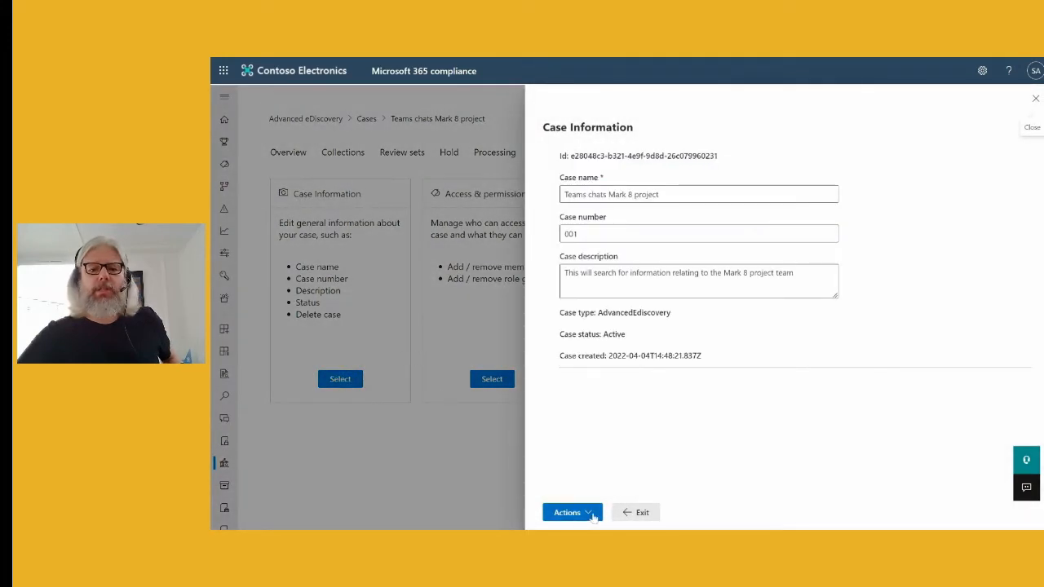
pyautogui.click(593, 514)
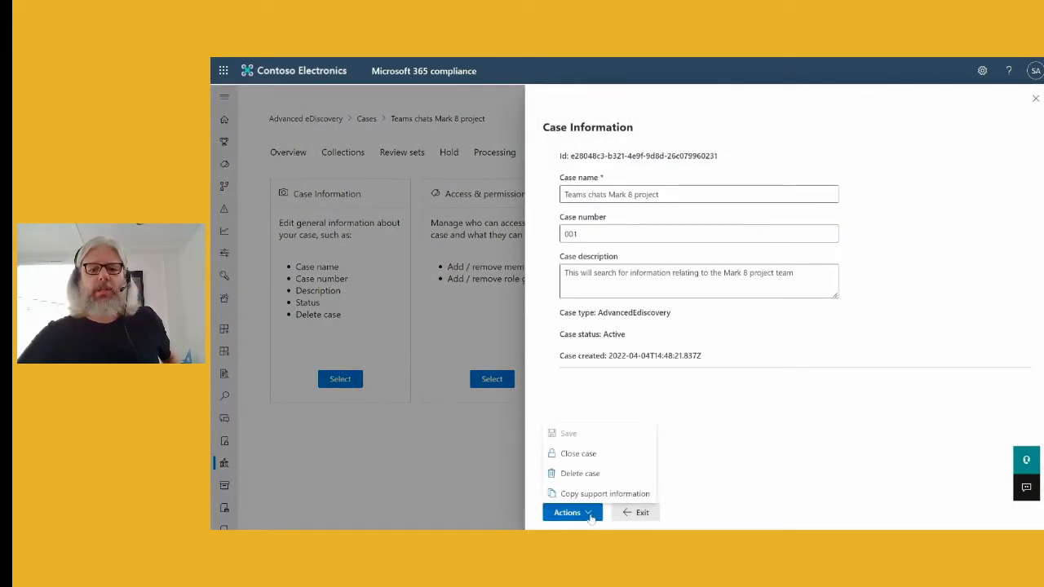
pyautogui.click(574, 475)
pyautogui.click(572, 341)
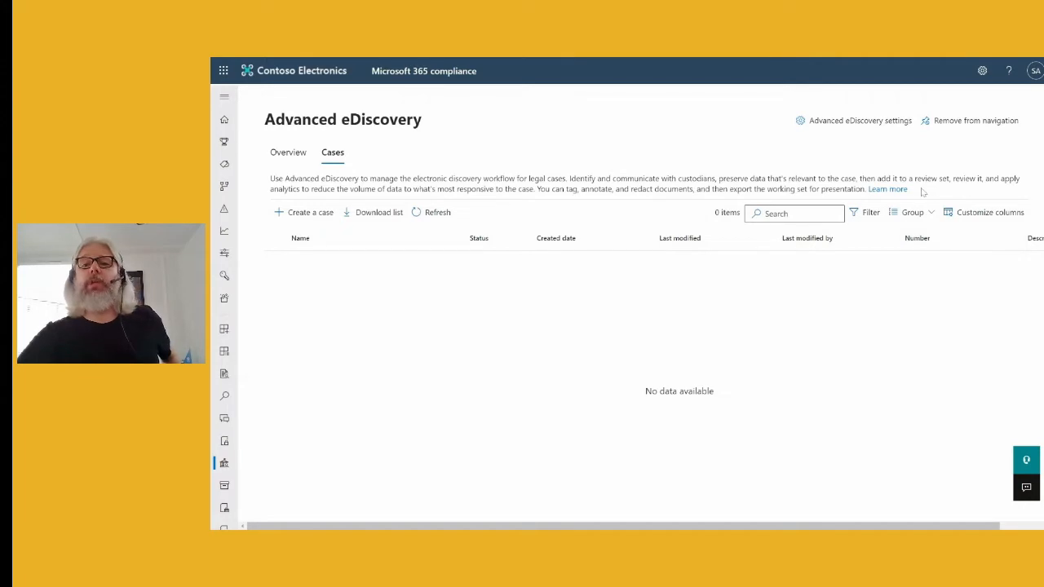
# Turn on attorney-client privilege detection in the Advanced eDiscovery settings, save it, and return to the Advanced eDiscovery overview
pyautogui.click(816, 120)
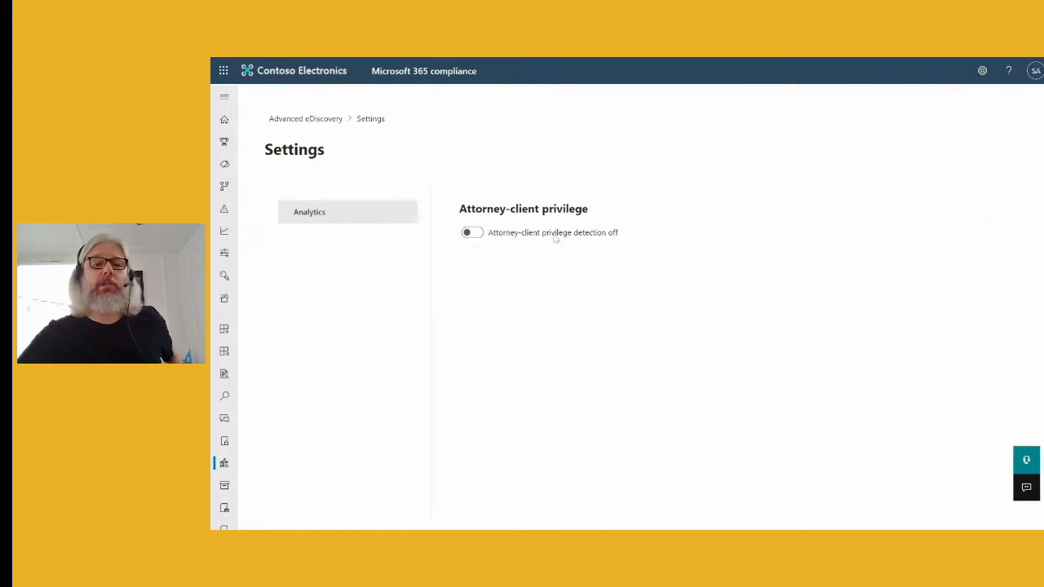
pyautogui.click(477, 235)
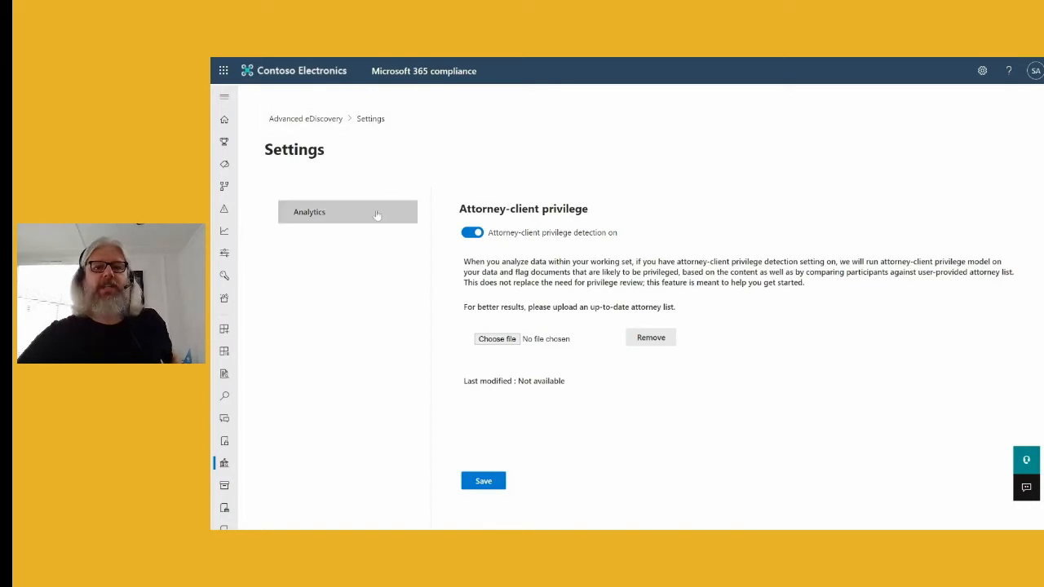
pyautogui.click(486, 482)
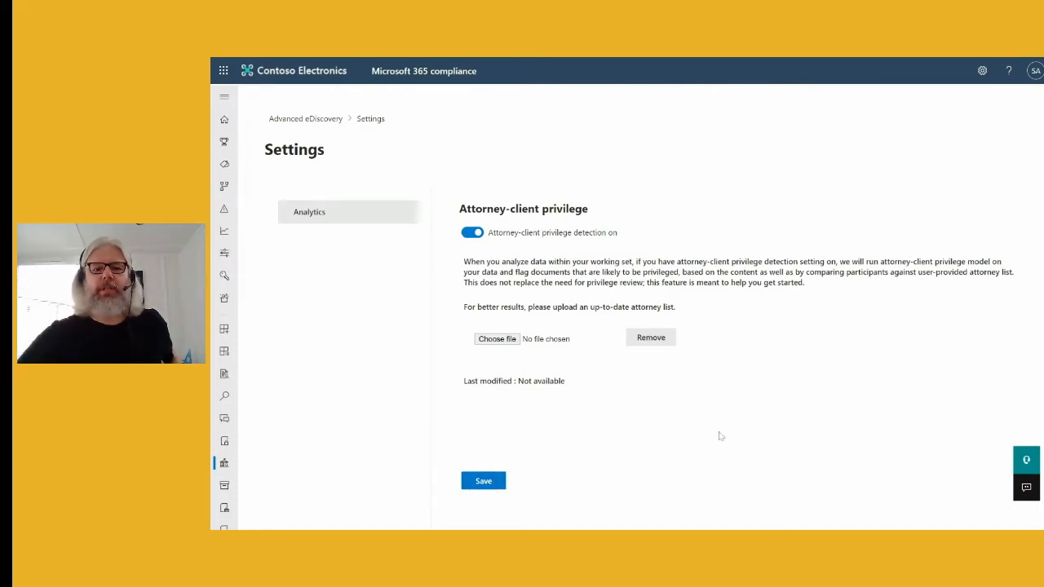
pyautogui.click(305, 121)
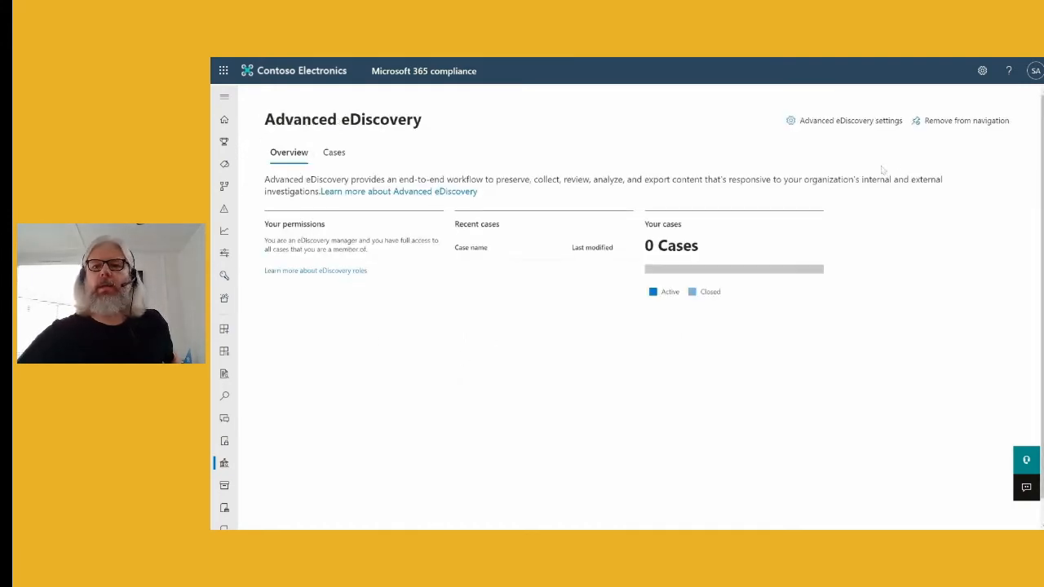
# Start a new Advanced eDiscovery case and name it "Mark 8 Project Case"
pyautogui.click(333, 154)
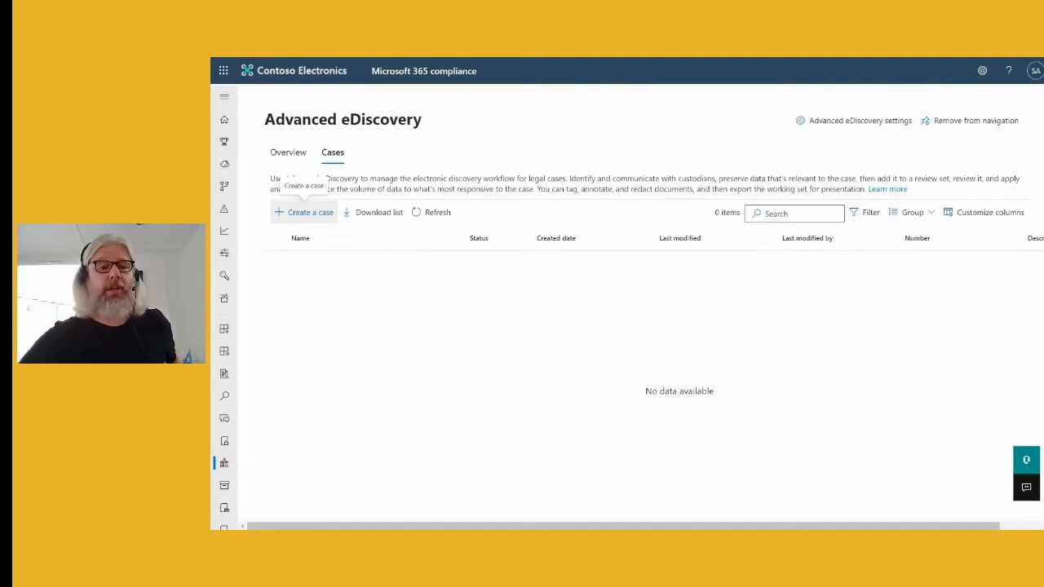
pyautogui.click(306, 214)
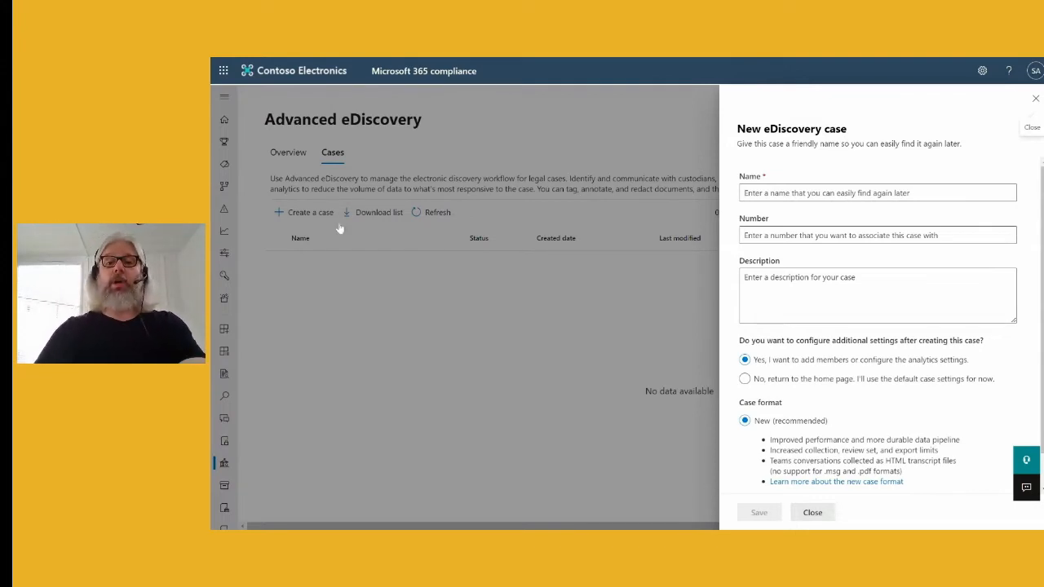
pyautogui.click(848, 194)
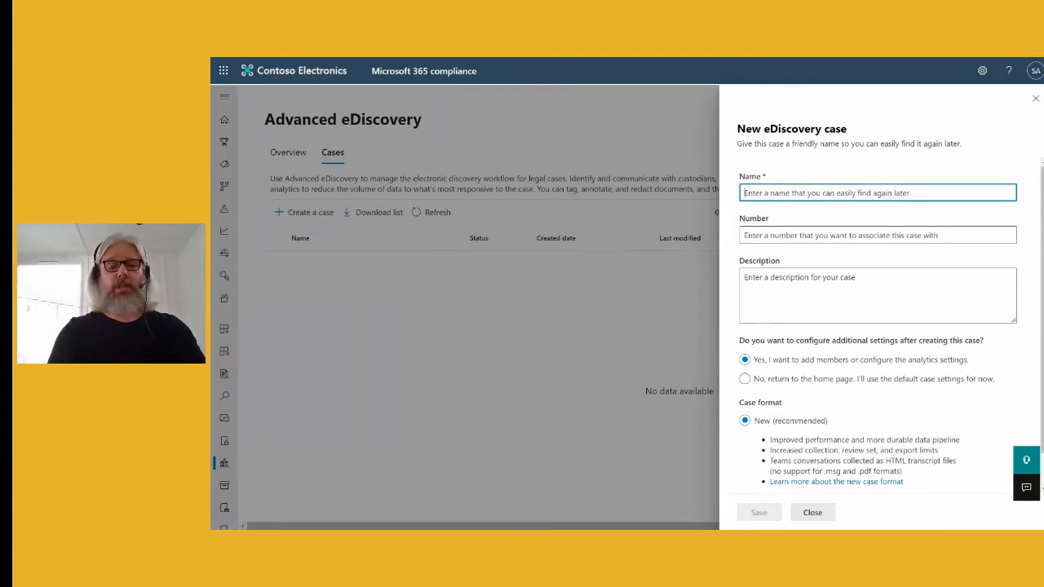
pyautogui.write('Mark 8 ')
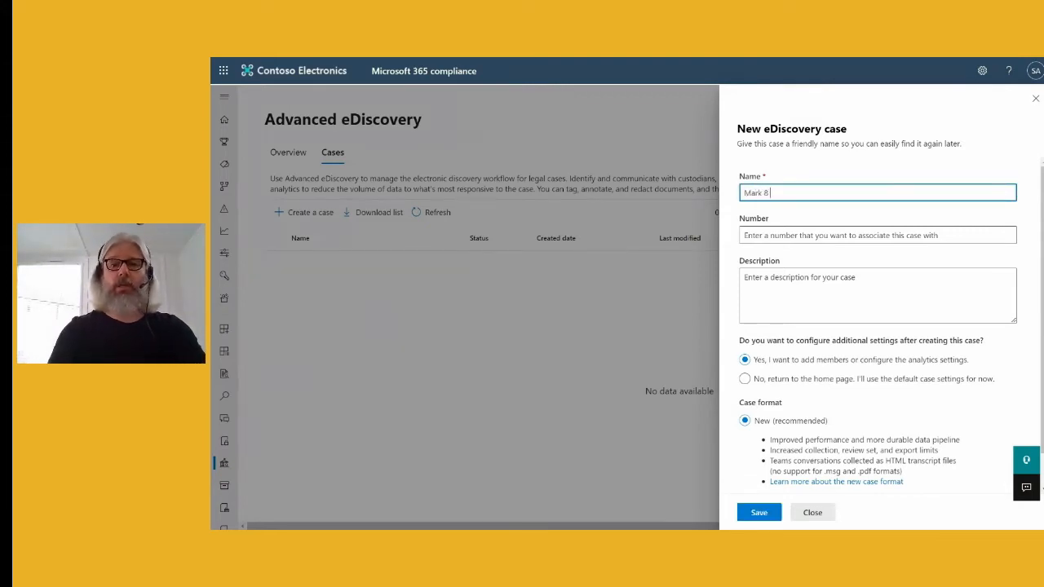
pyautogui.write('Project')
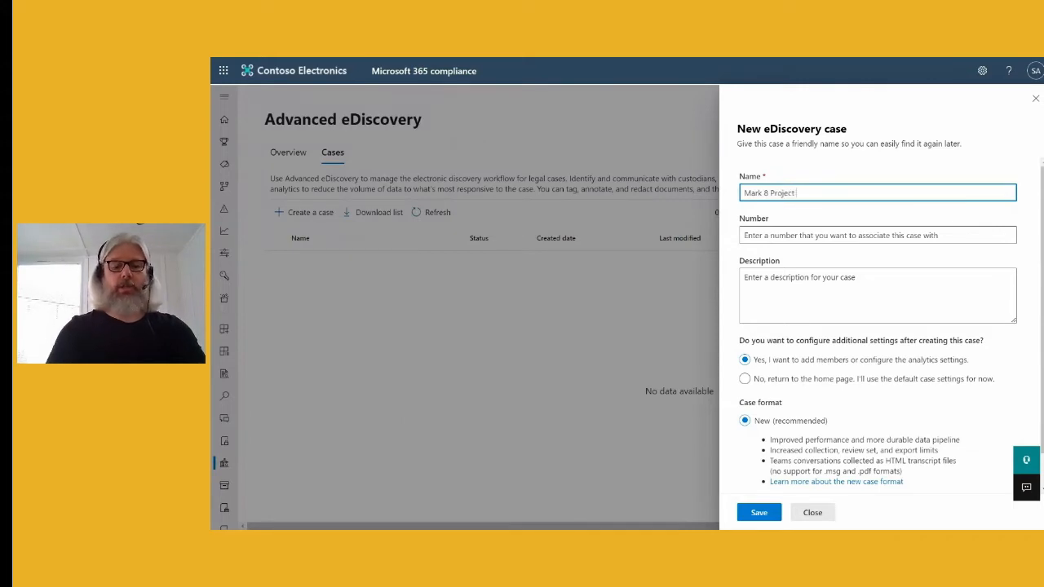
pyautogui.write(' serach')
pyautogui.press('BackSpace')
pyautogui.press('BackSpace')
pyautogui.press('BackSpace')
pyautogui.press('BackSpace')
pyautogui.press('BackSpace')
pyautogui.press('BackSpace')
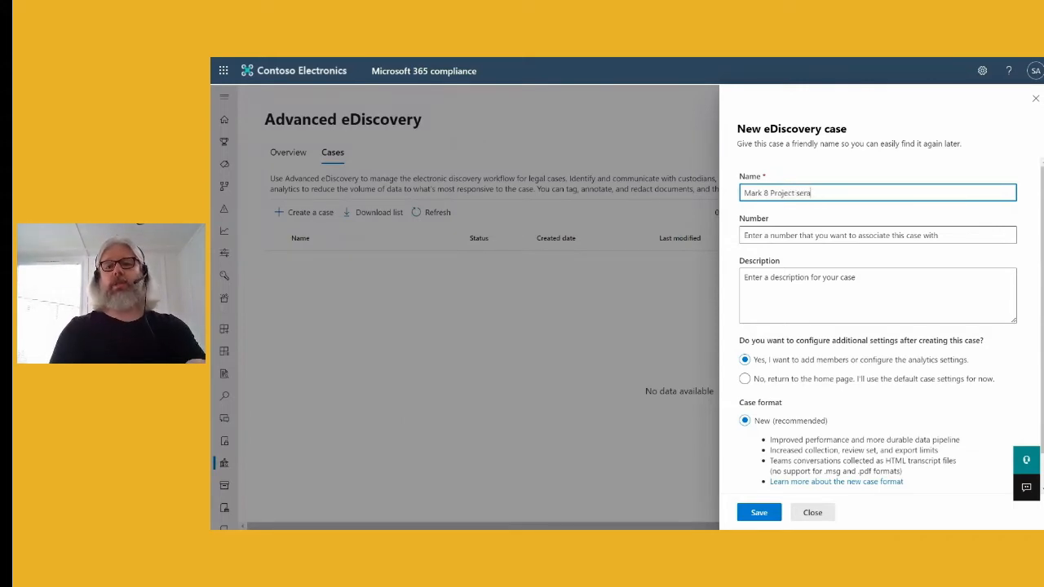
pyautogui.write('Case')
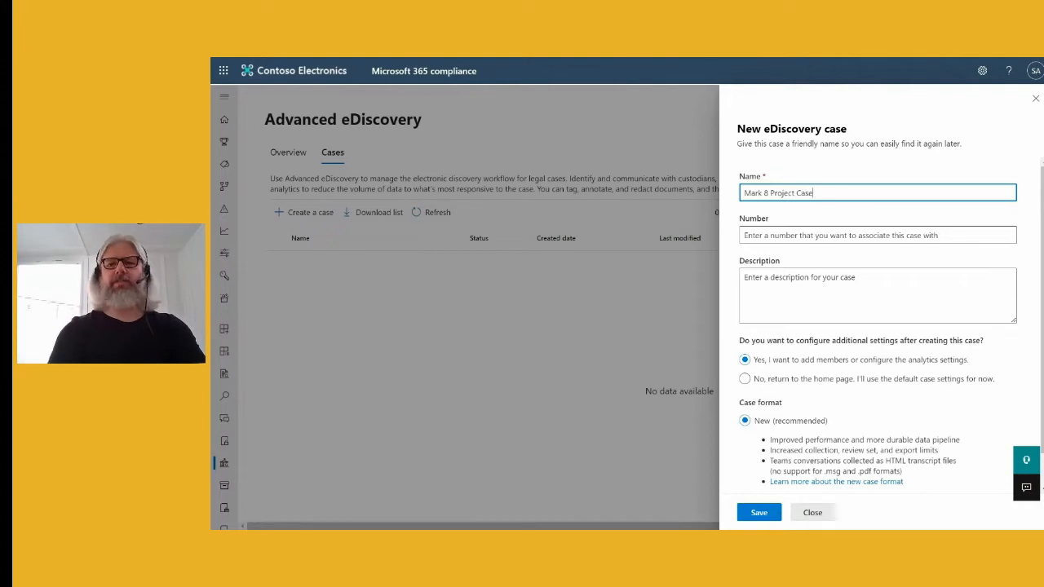
# Enter case number 001 and the description "Demo", and save the new case
pyautogui.press('Tab')
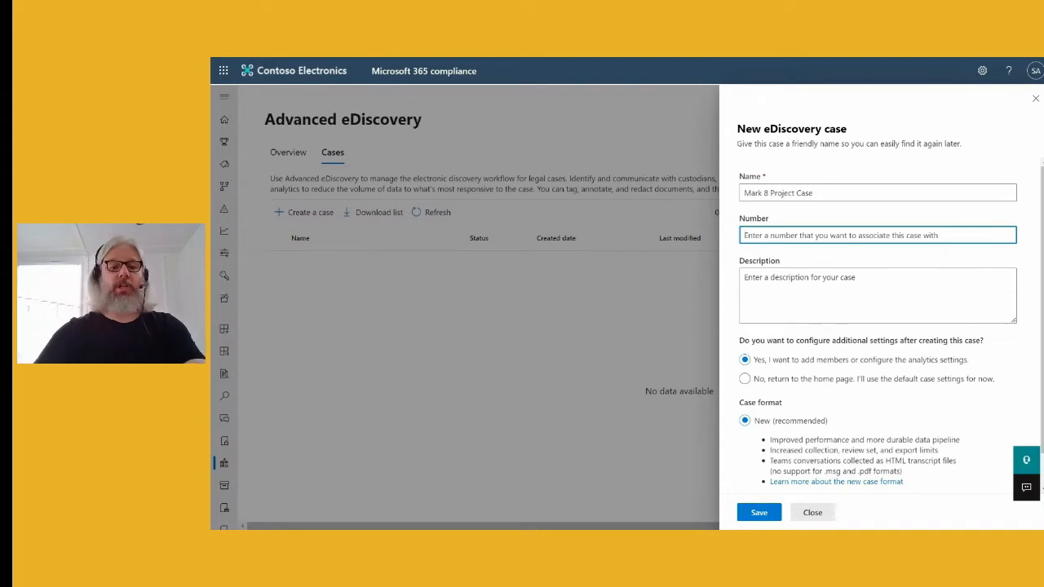
pyautogui.write('001')
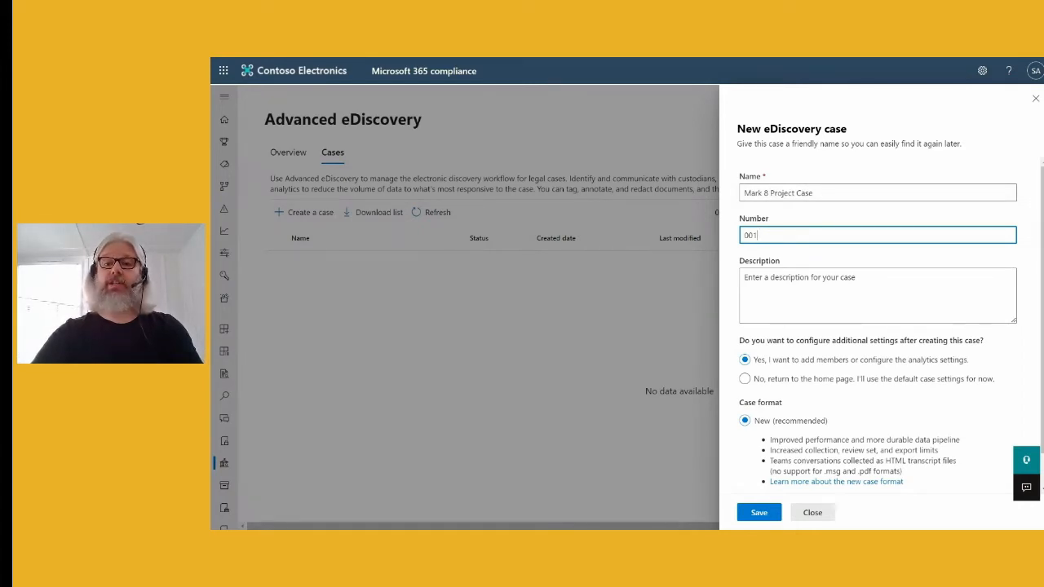
pyautogui.click(783, 281)
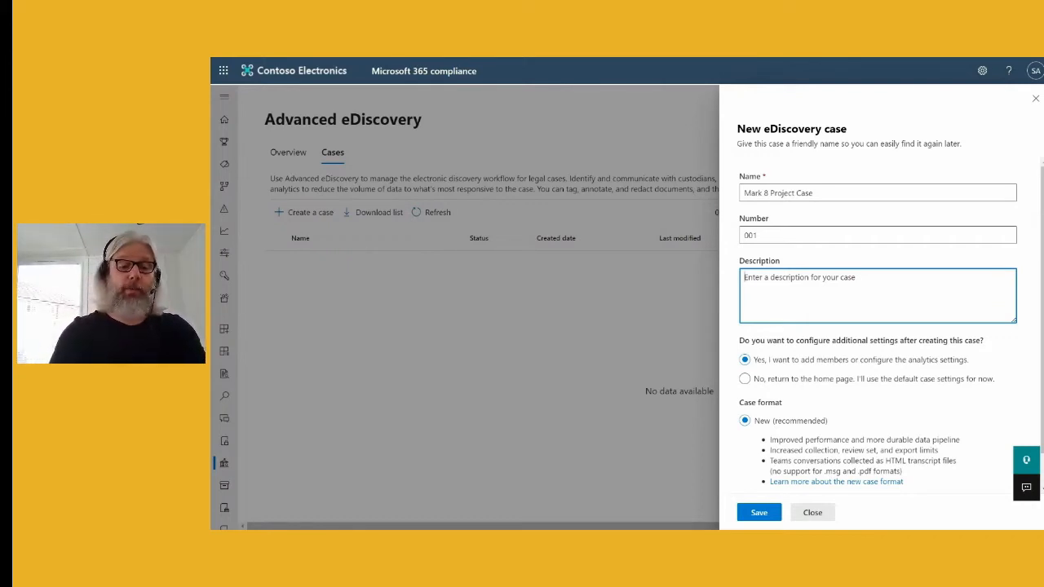
pyautogui.write('Demo')
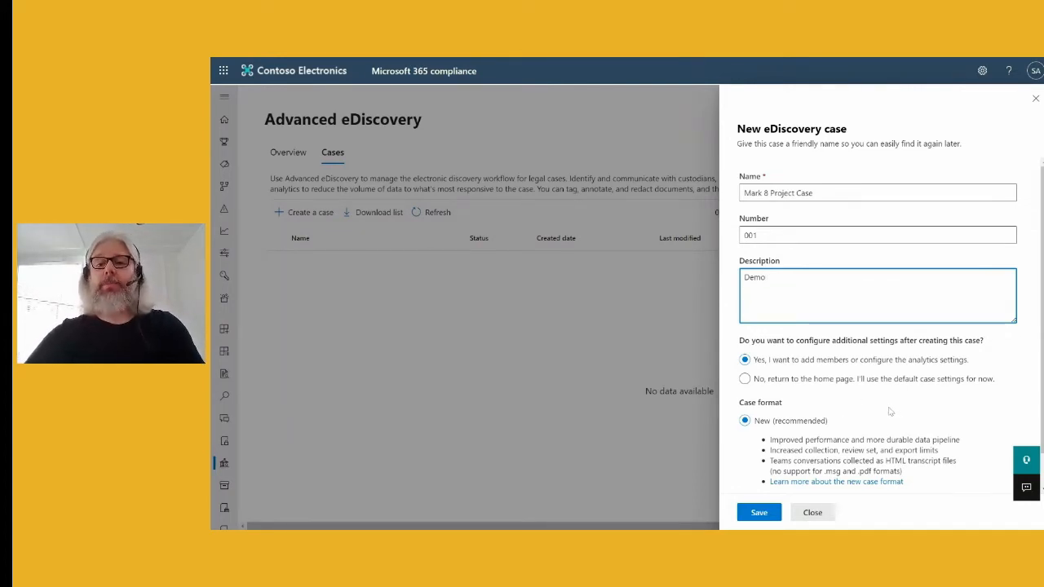
pyautogui.scroll(-1, 891, 412)
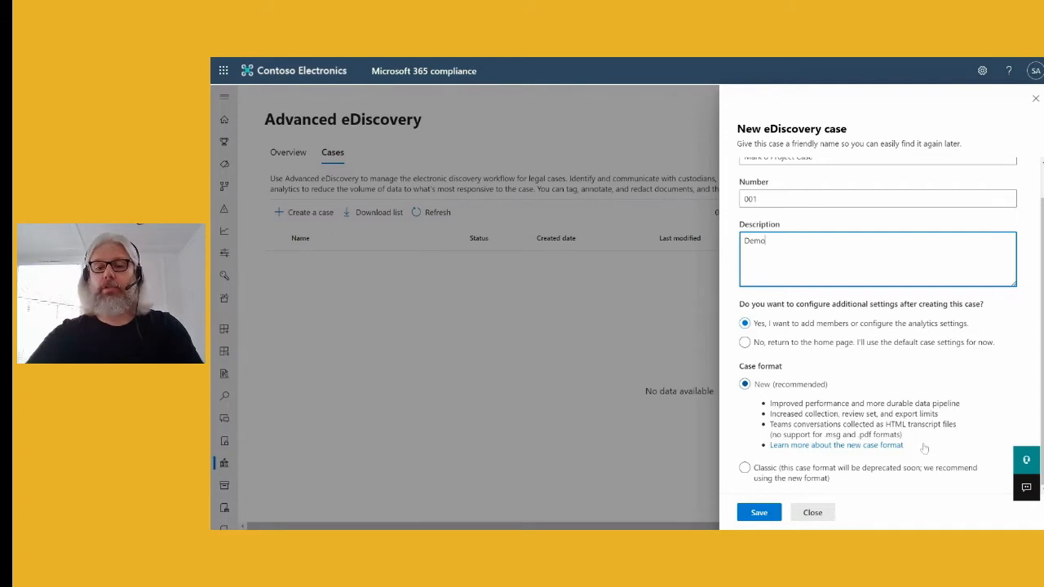
pyautogui.click(758, 513)
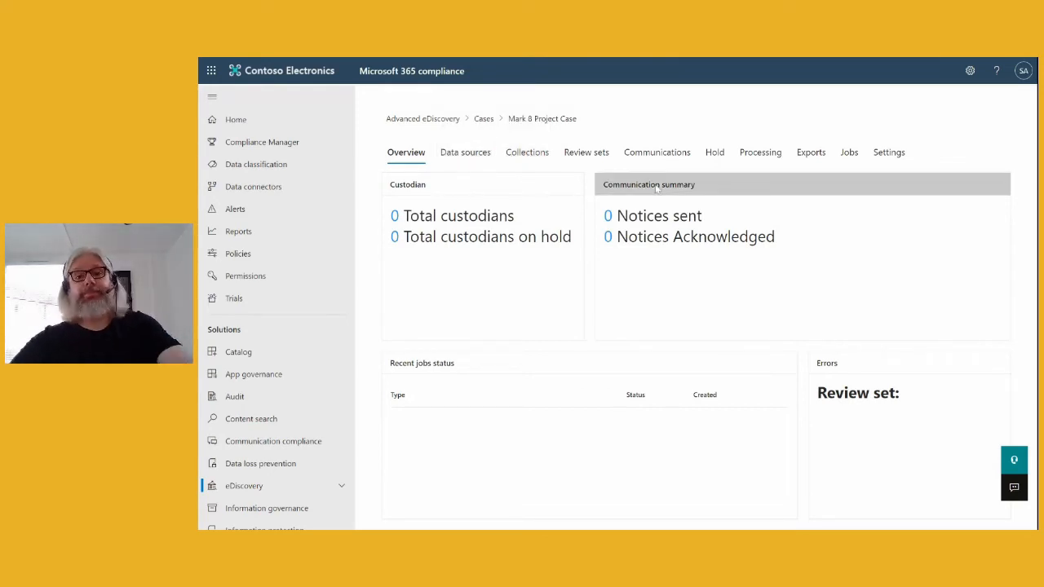
# Examine the case information with its available actions and the access and permissions in the case settings, leaving both without changes
pyautogui.click(895, 157)
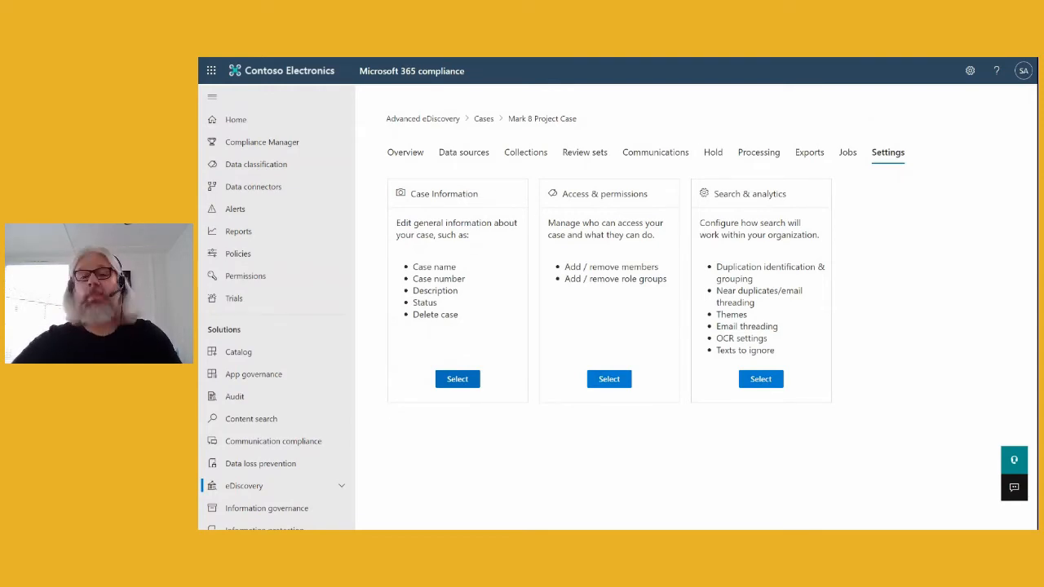
pyautogui.click(460, 380)
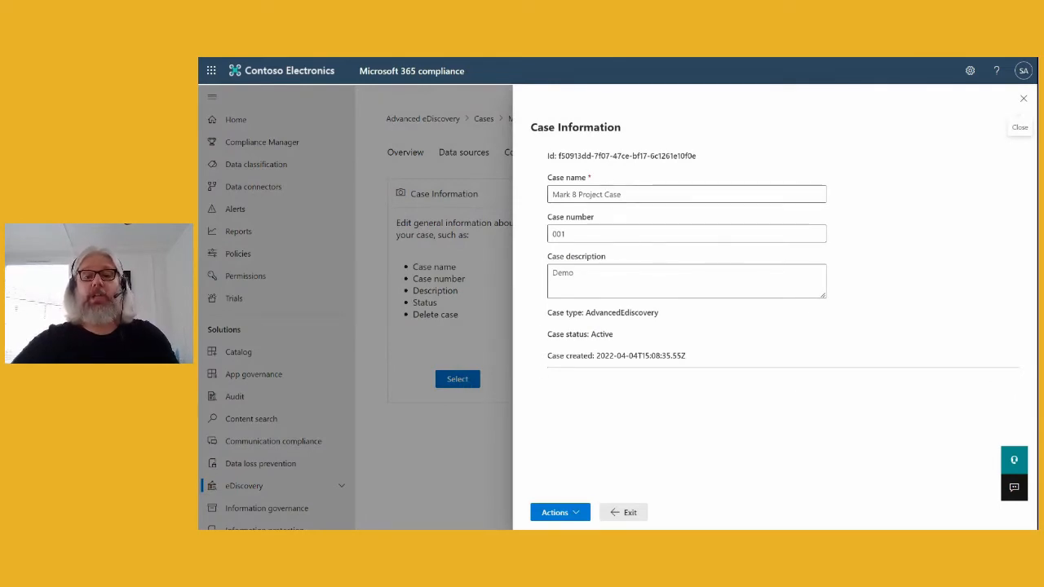
pyautogui.click(574, 512)
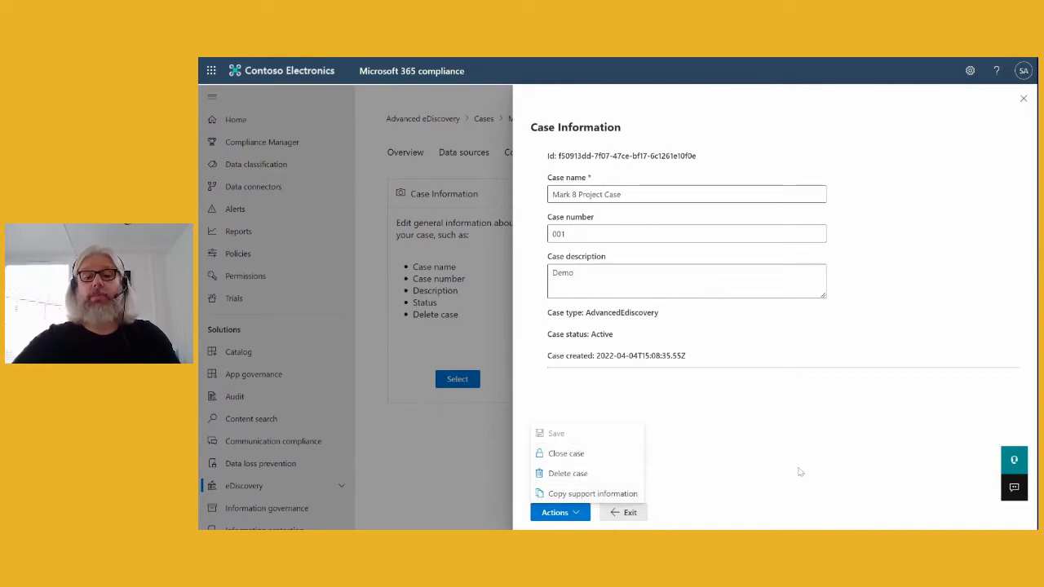
pyautogui.click(624, 512)
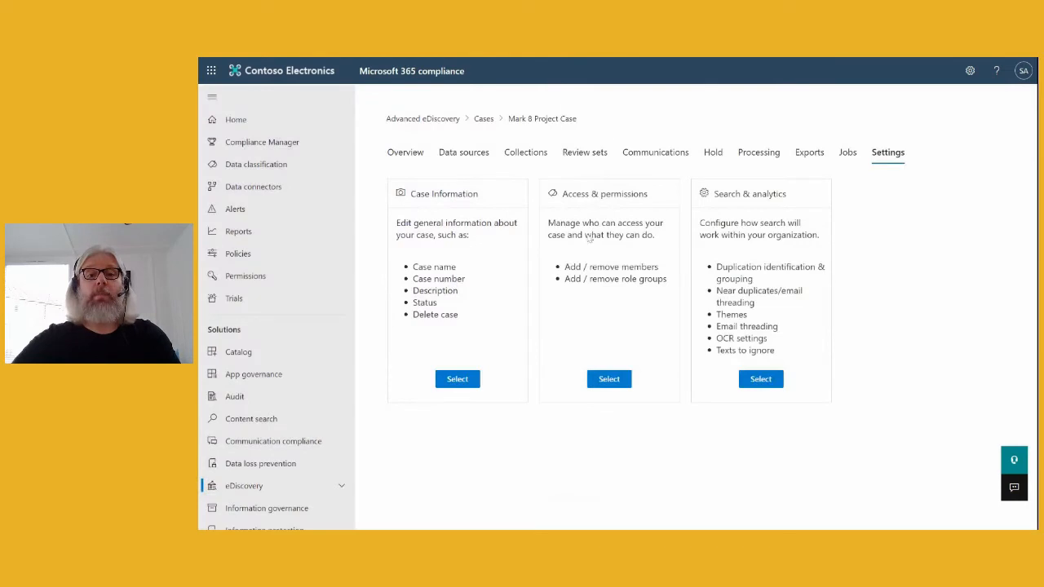
pyautogui.click(611, 380)
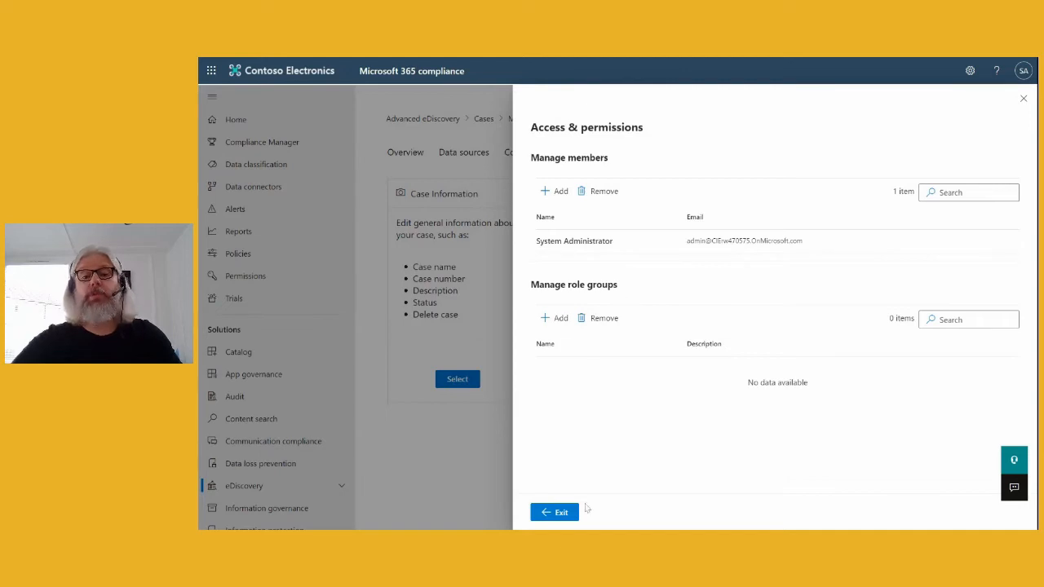
pyautogui.click(562, 512)
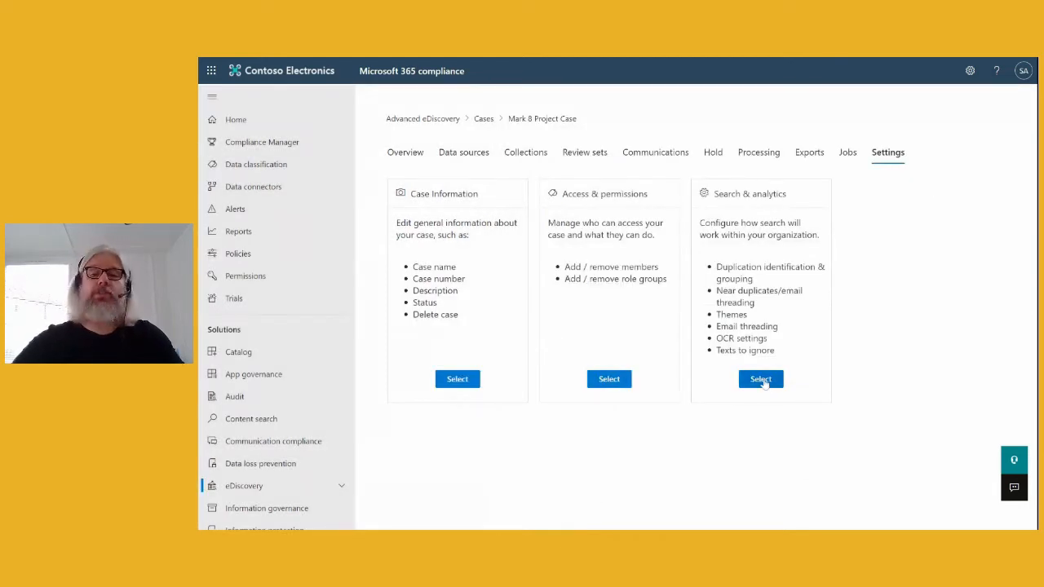
# Examine the case's search and analytics settings, including the ignore text modules and the optical character recognition options
pyautogui.click(762, 380)
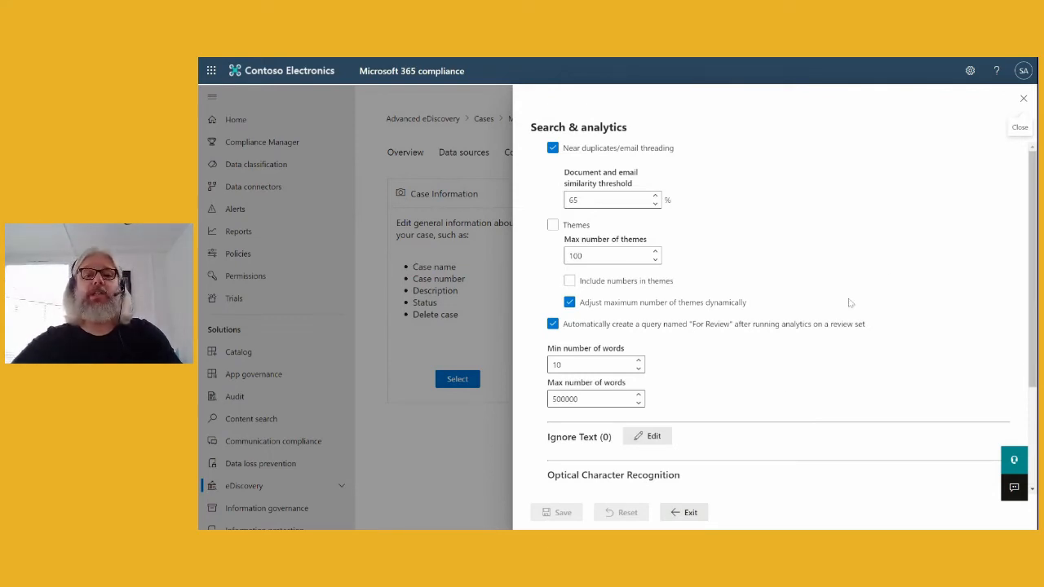
pyautogui.scroll(-1, 848, 303)
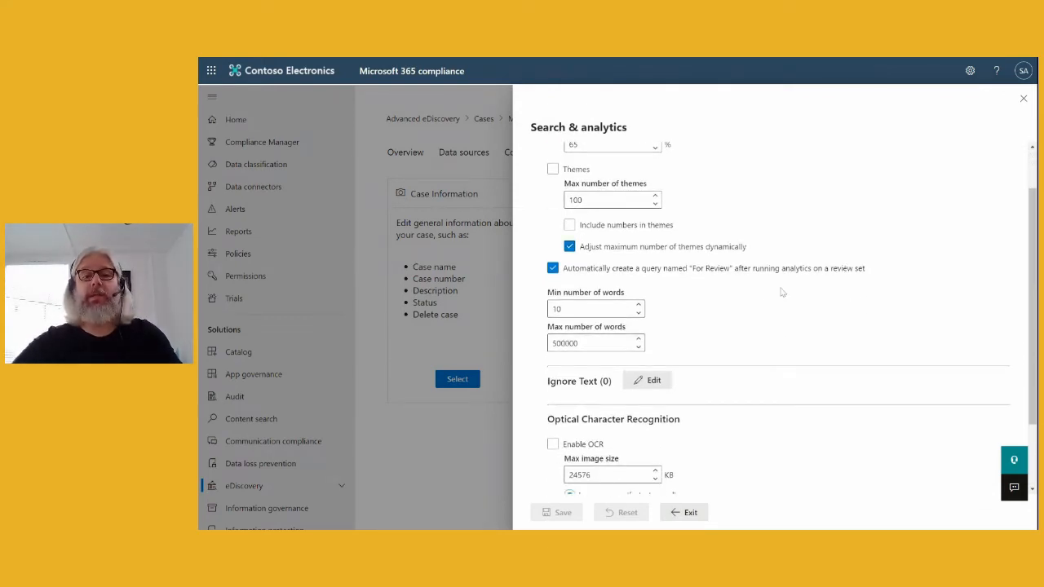
pyautogui.scroll(-2, 779, 343)
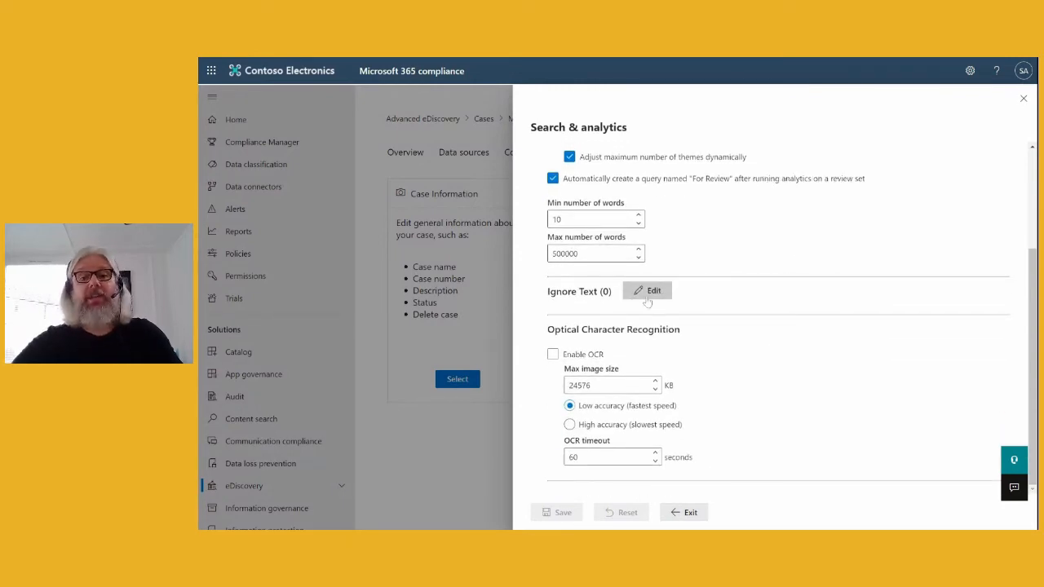
pyautogui.click(656, 292)
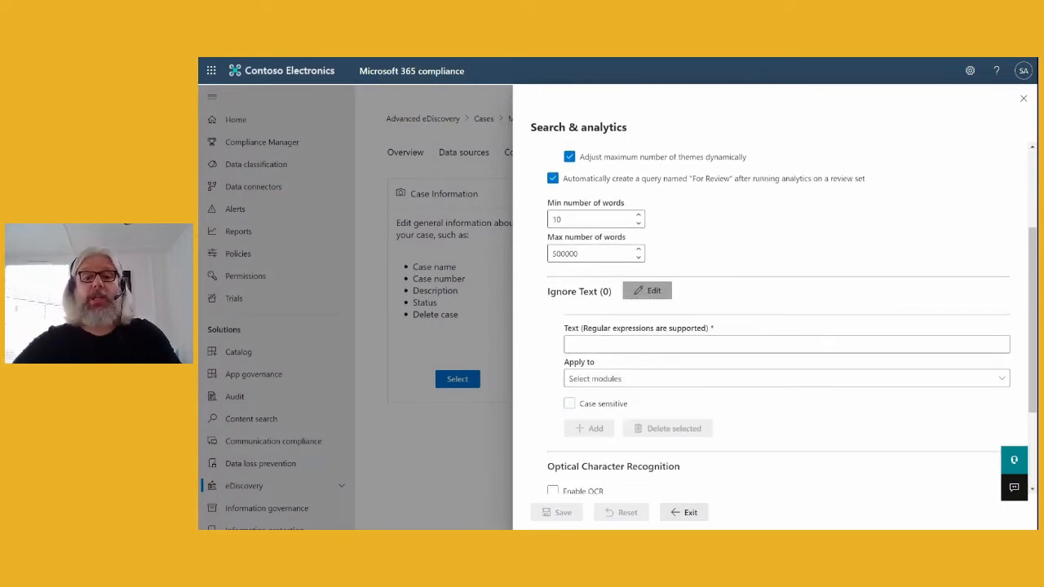
pyautogui.click(717, 380)
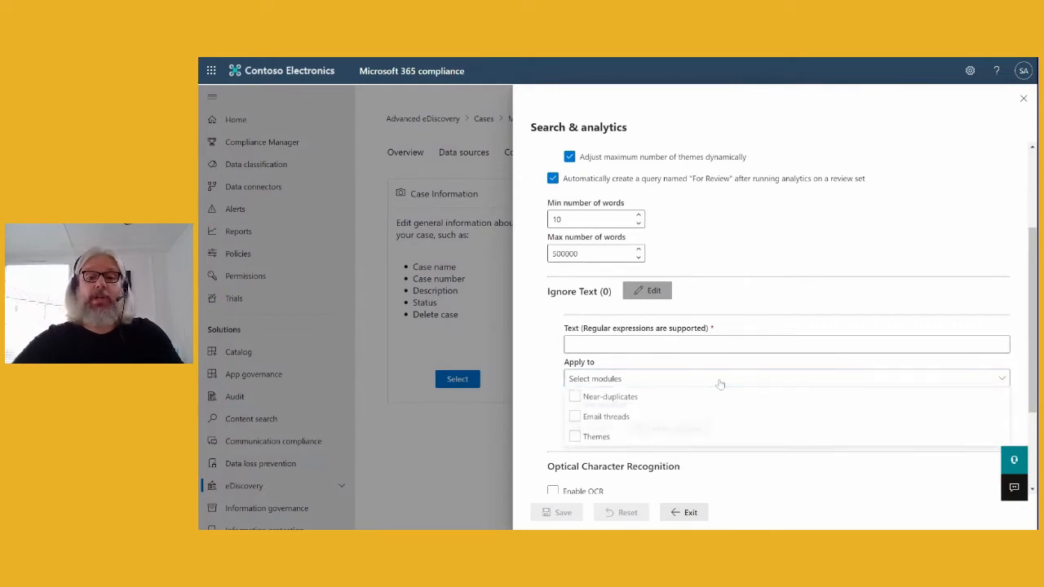
pyautogui.click(628, 416)
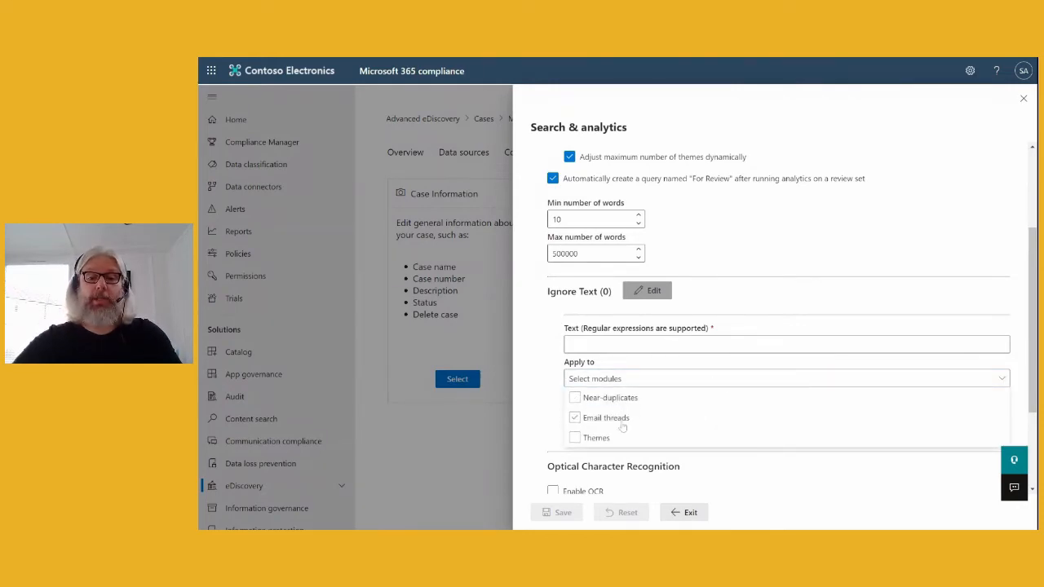
pyautogui.click(784, 295)
pyautogui.scroll(-1, 791, 391)
pyautogui.scroll(-2, 791, 403)
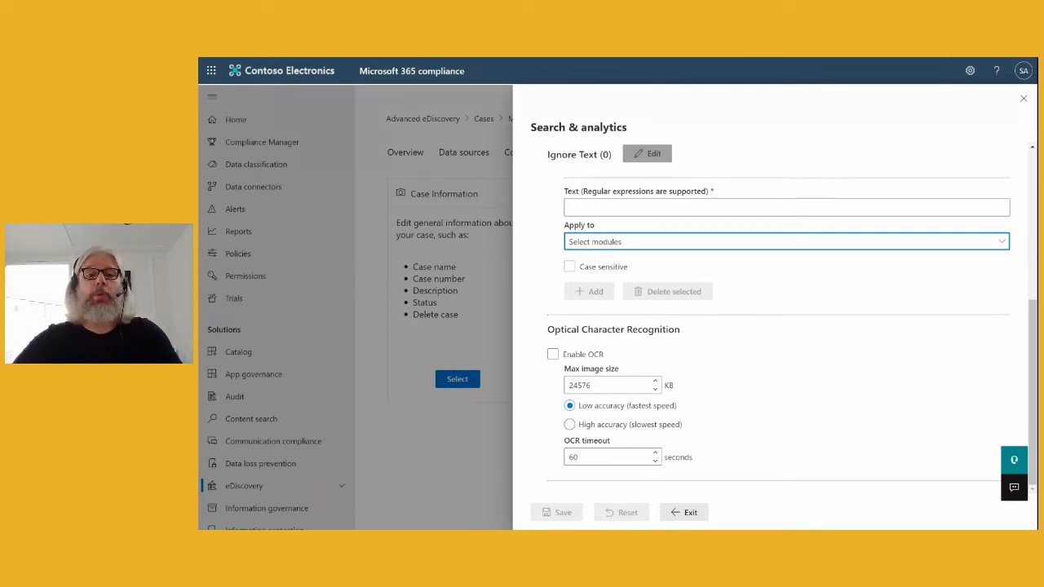
# Look over the remaining search and analytics settings, leave them without saving, and view the case overview
pyautogui.scroll(6, 742, 410)
pyautogui.scroll(-6, 742, 409)
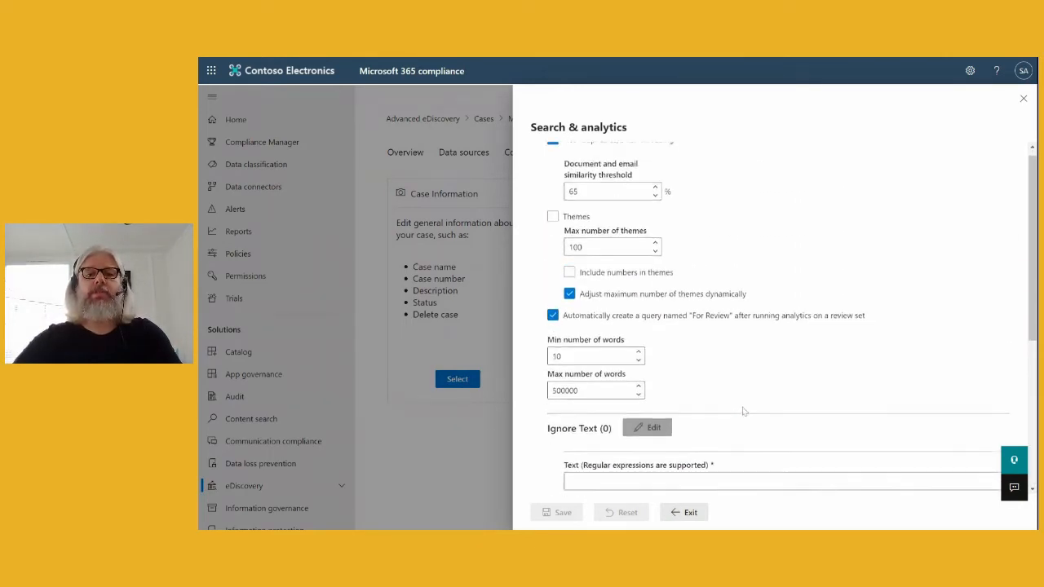
pyautogui.click(688, 512)
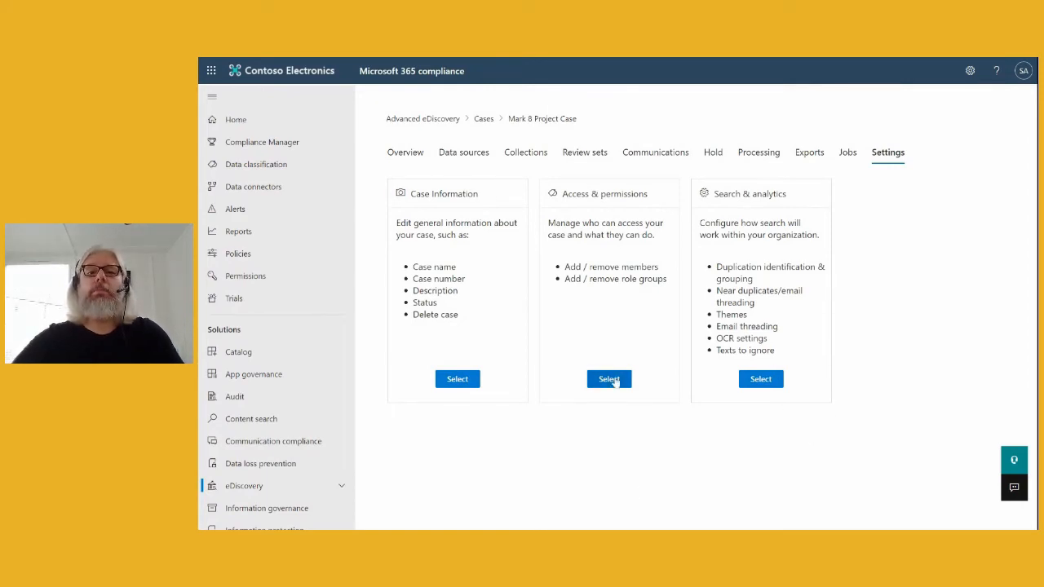
pyautogui.click(406, 152)
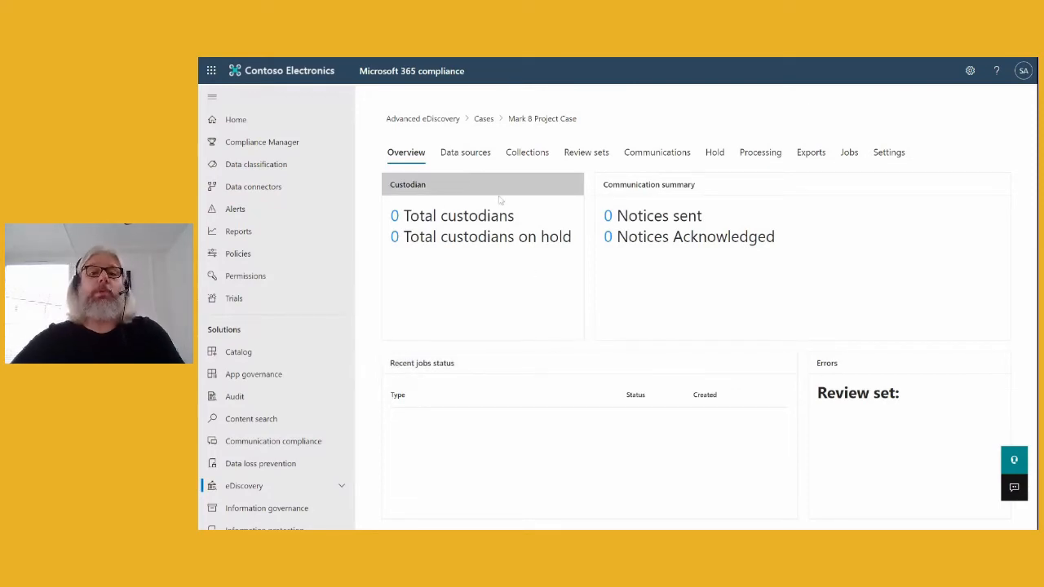
# Start adding new custodians to the case's data sources
pyautogui.click(465, 155)
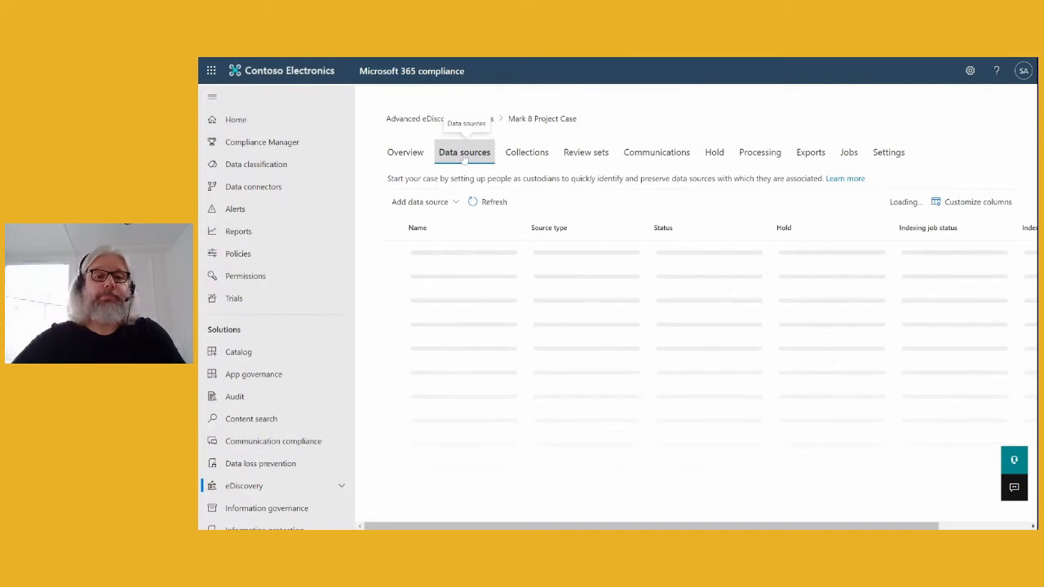
pyautogui.click(454, 203)
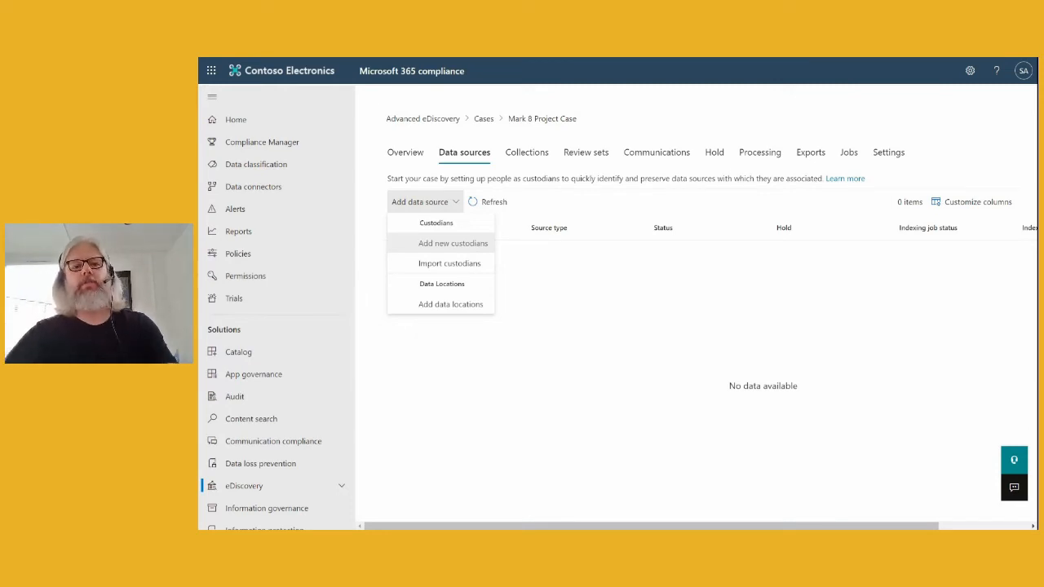
pyautogui.click(461, 244)
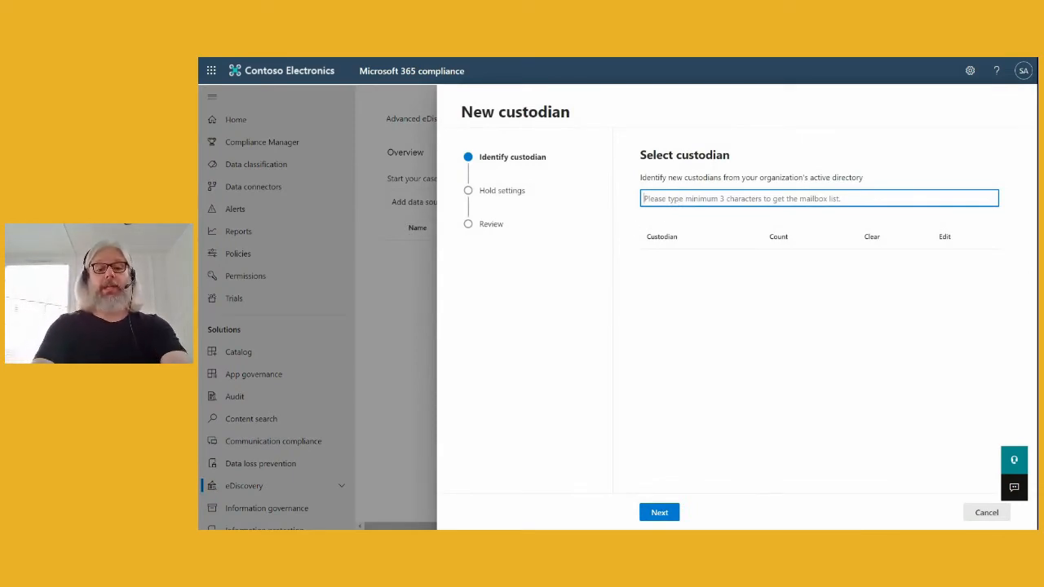
pyautogui.write('de')
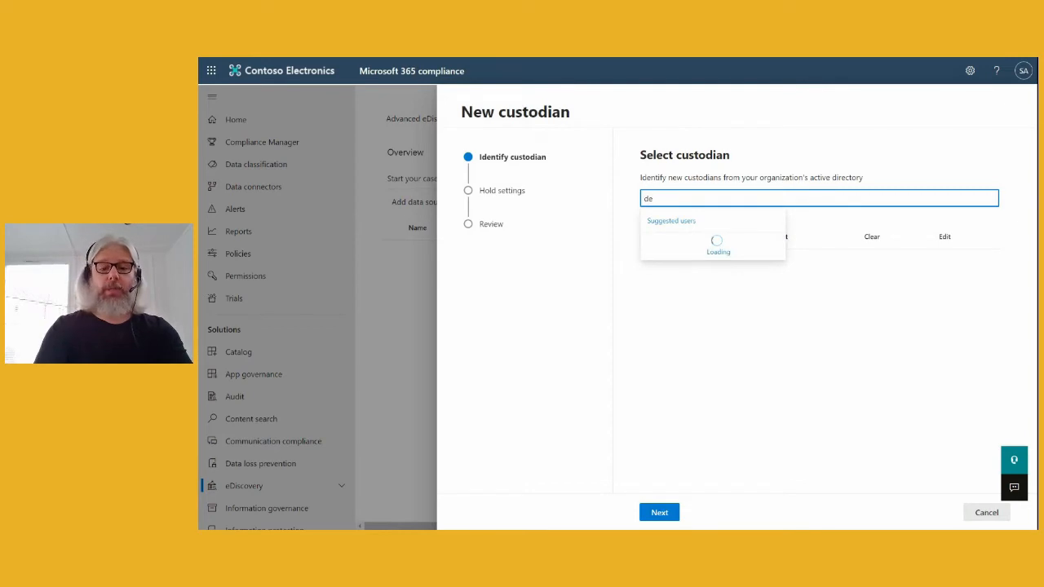
pyautogui.write('bor')
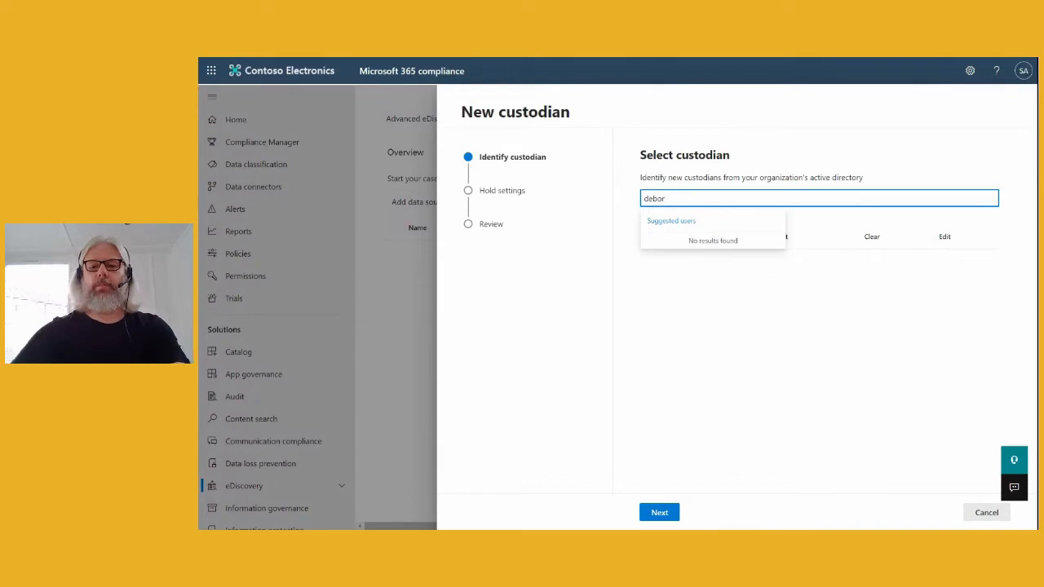
pyautogui.press('BackSpace')
pyautogui.press('BackSpace')
pyautogui.press('BackSpace')
pyautogui.press('BackSpace')
pyautogui.press('BackSpace')
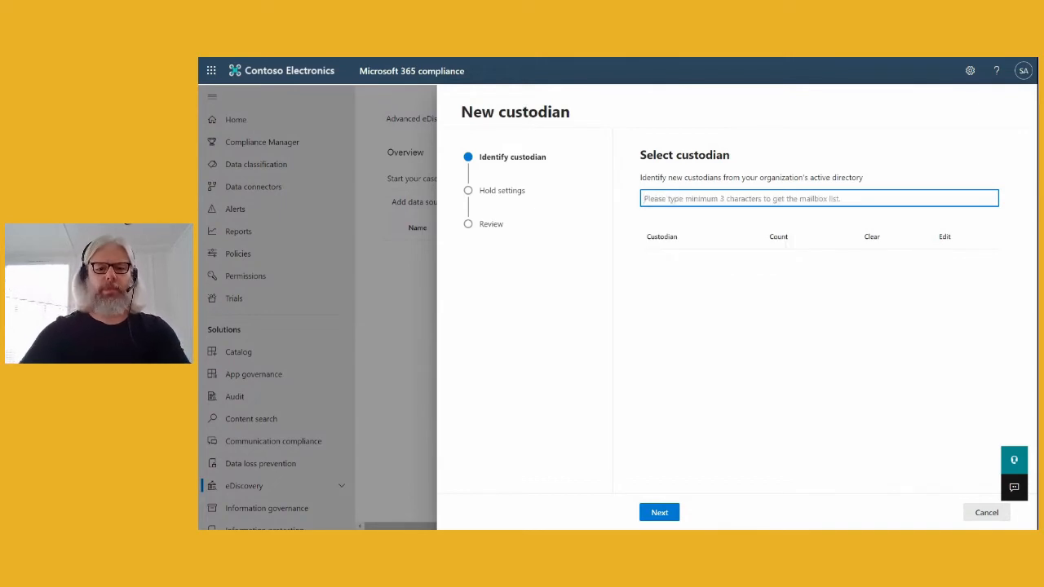
# Find the two employees in the organization's directory by first name and select both as custodians
pyautogui.write('adele')
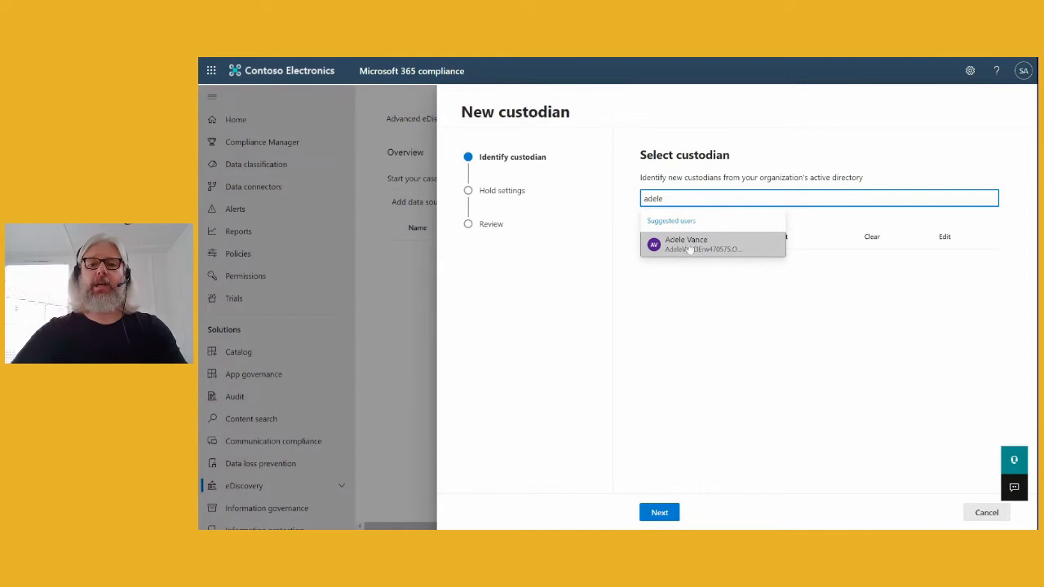
pyautogui.click(687, 245)
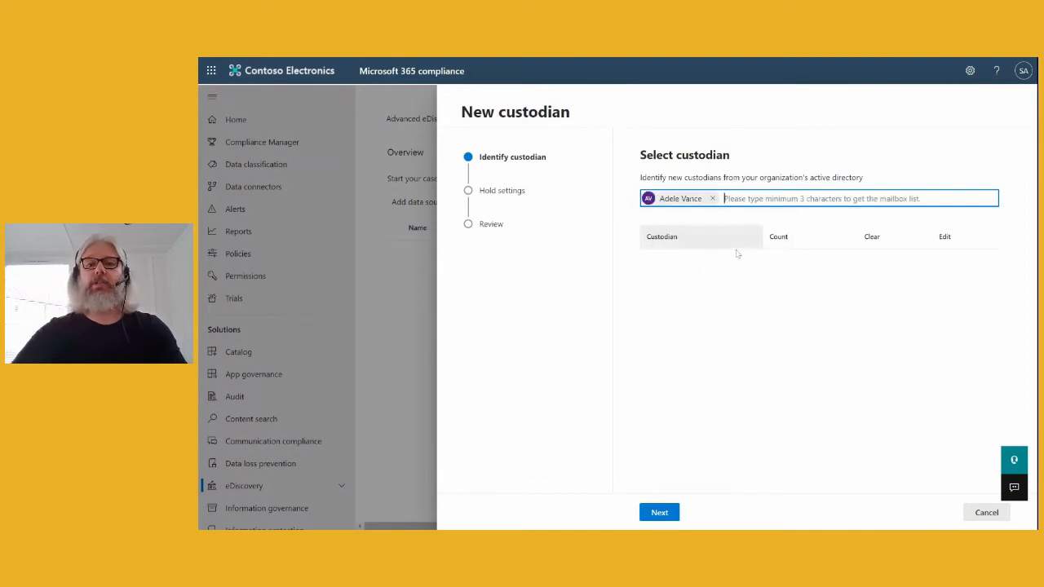
pyautogui.write('mega')
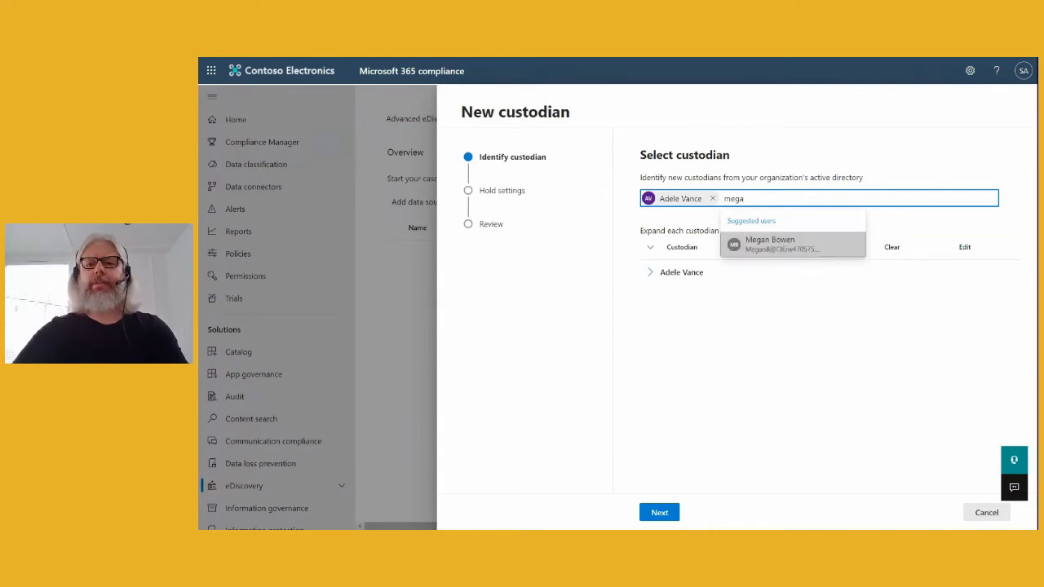
pyautogui.click(767, 253)
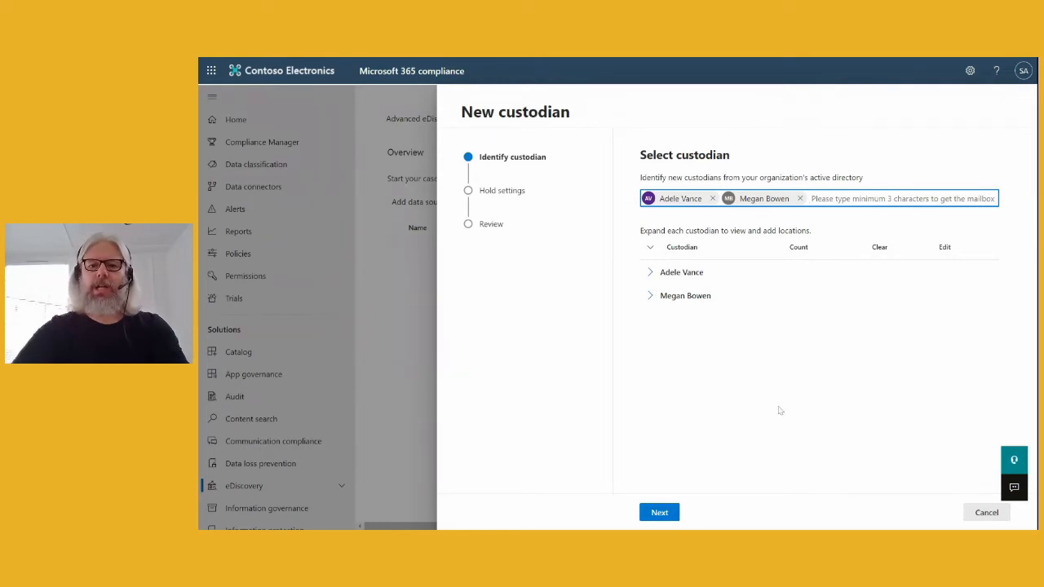
# Keep both custodians placed on hold, submit them to the case and finish the custodian setup
pyautogui.click(660, 512)
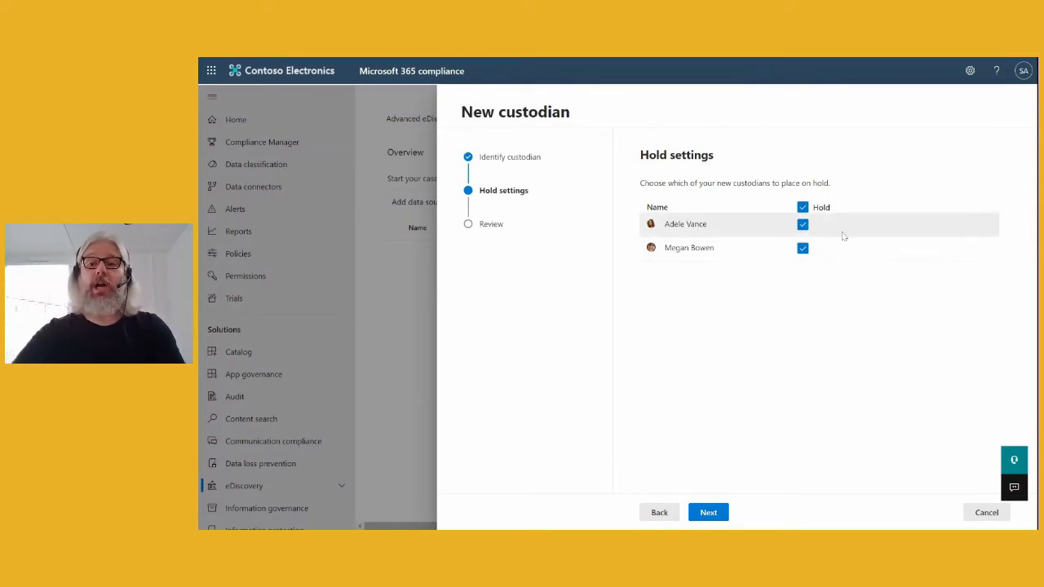
pyautogui.click(709, 512)
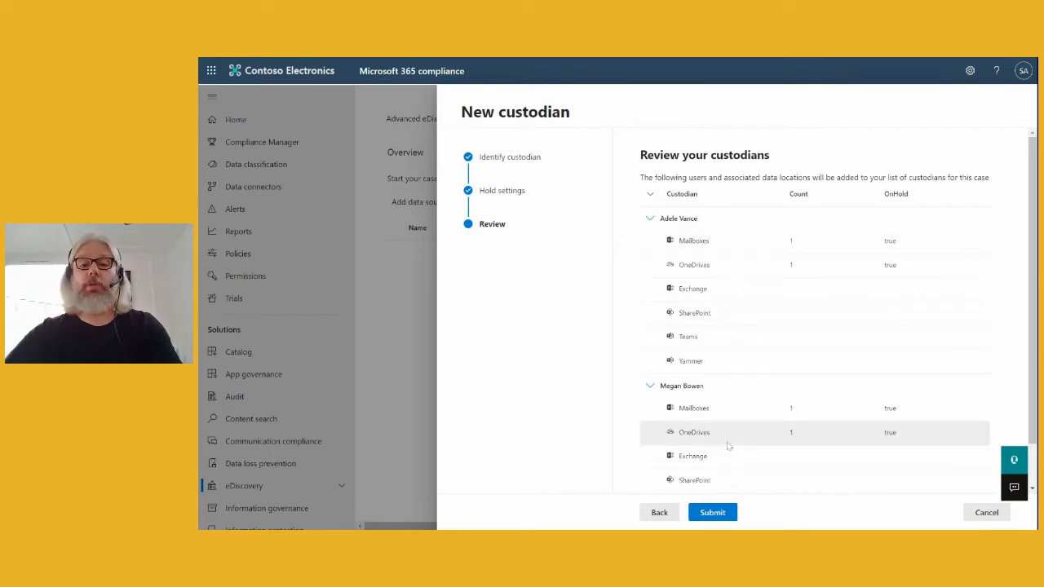
pyautogui.click(722, 512)
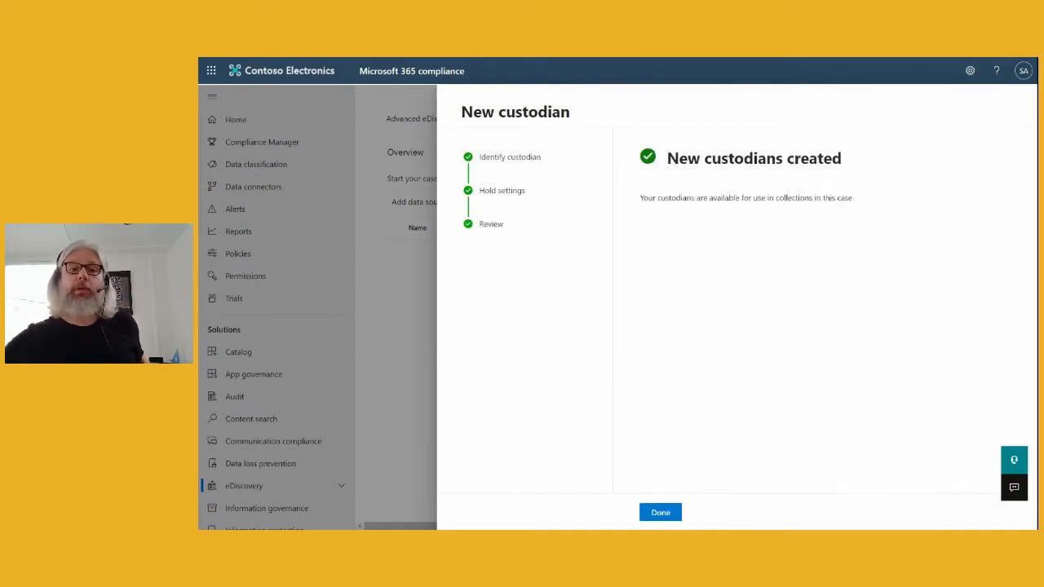
pyautogui.click(659, 512)
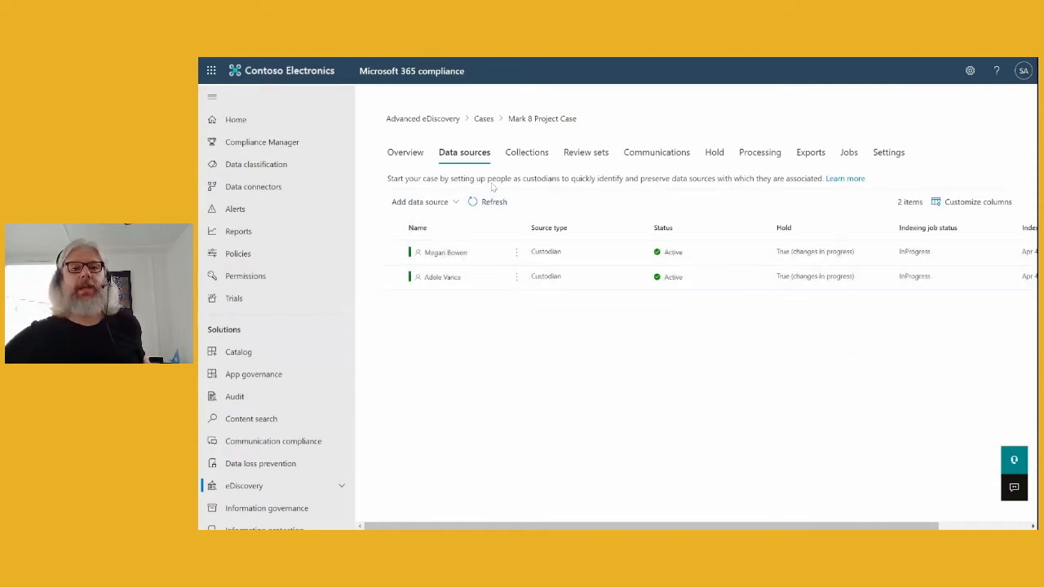
# Examine the SharePoint and Exchange options for new non-custodial data locations and leave without adding any
pyautogui.click(437, 202)
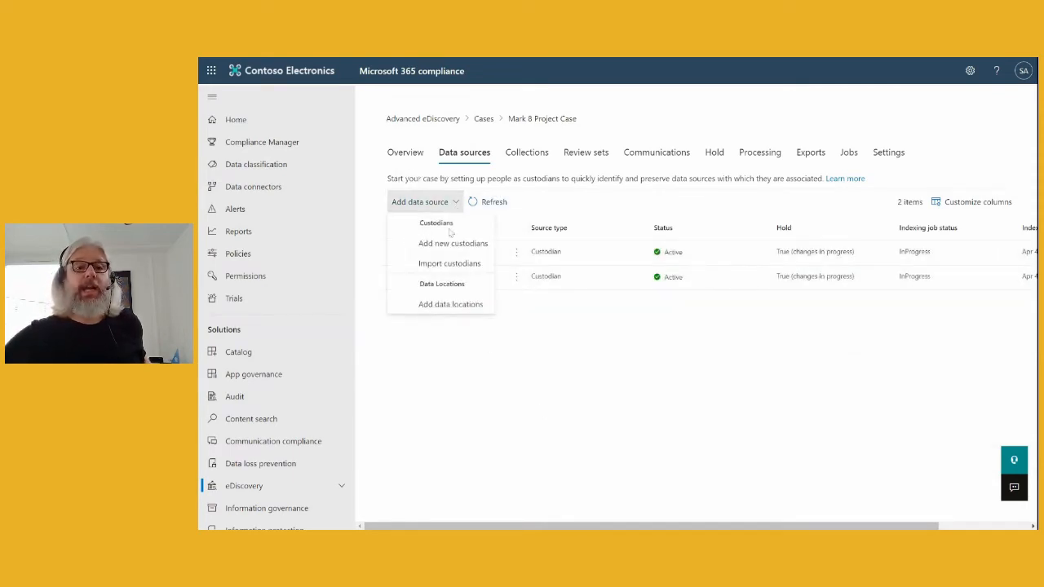
pyautogui.click(447, 308)
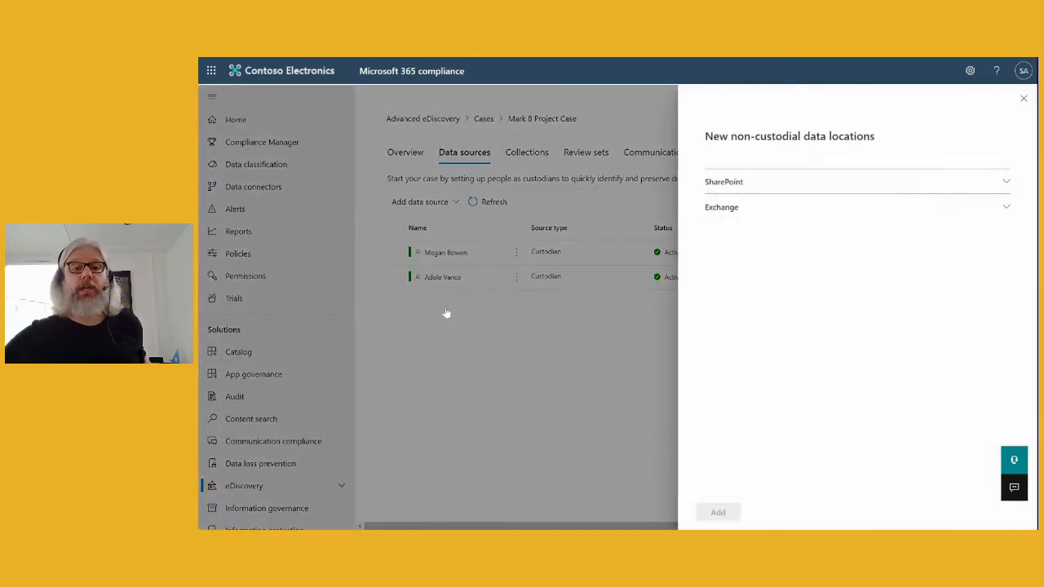
pyautogui.click(1001, 185)
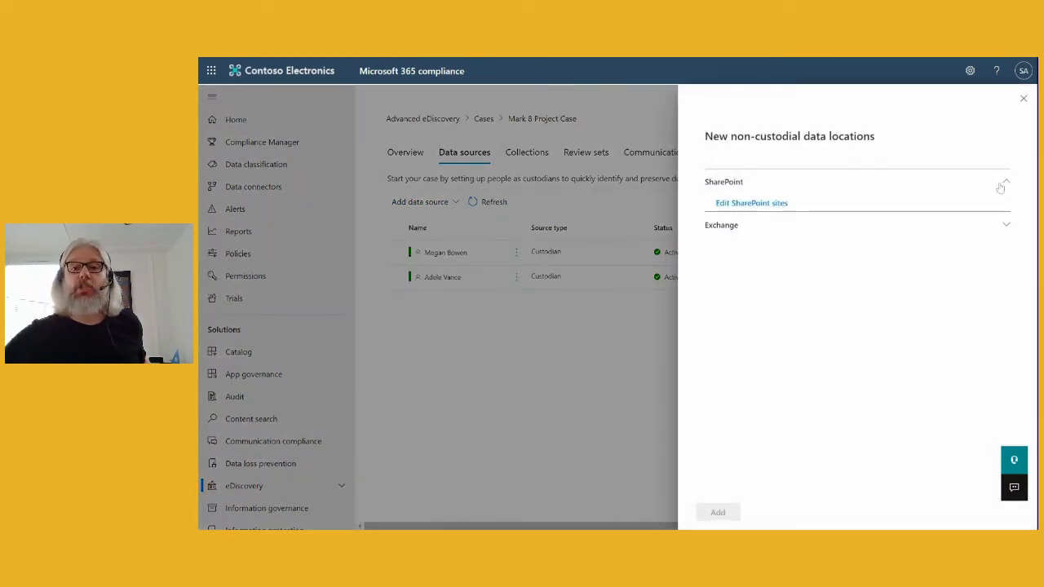
pyautogui.click(733, 226)
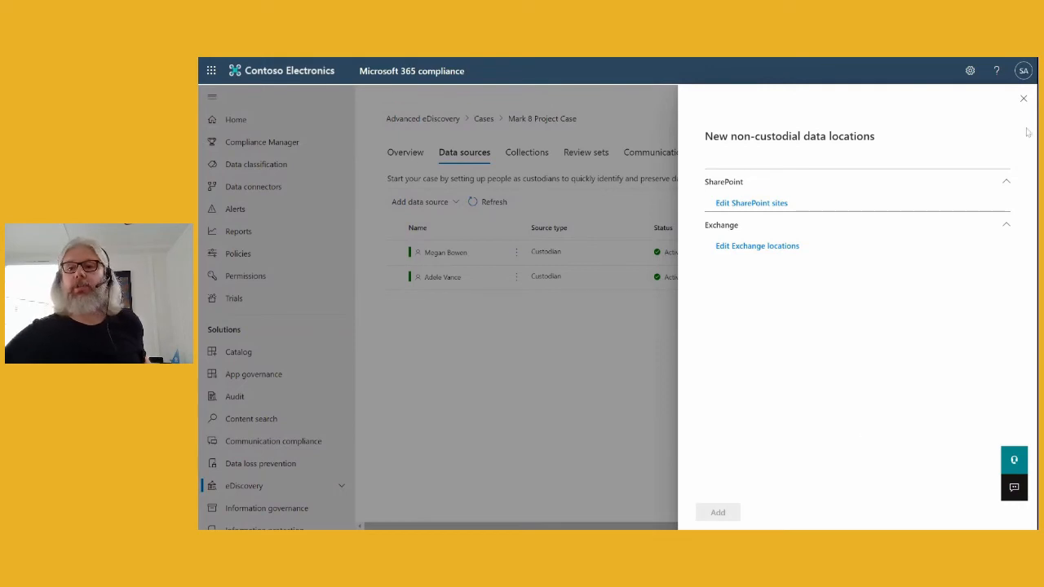
pyautogui.click(1024, 99)
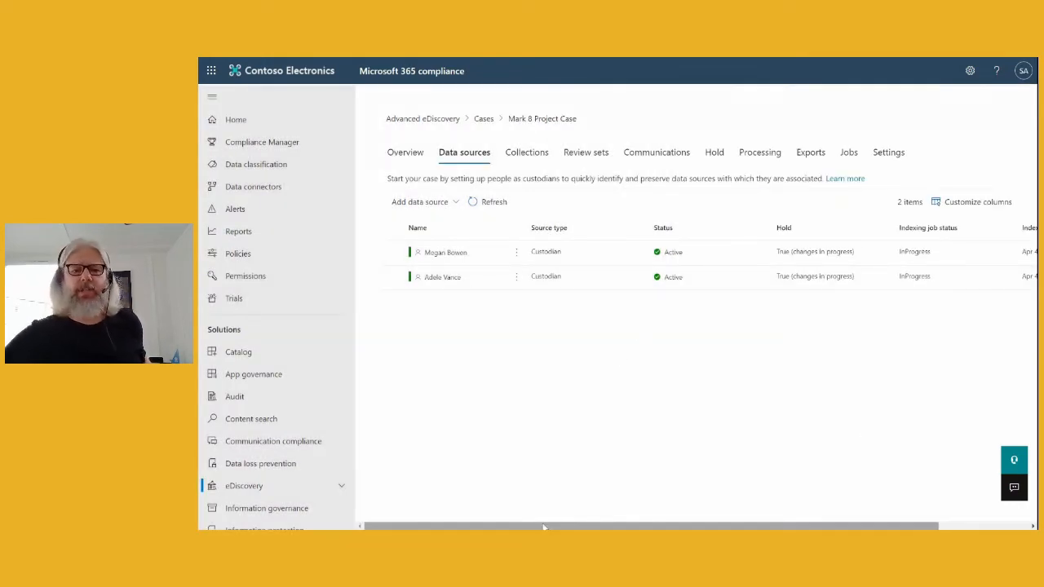
# Start a new collection in the case and name it "Mark 8 project search"
pyautogui.click(214, 99)
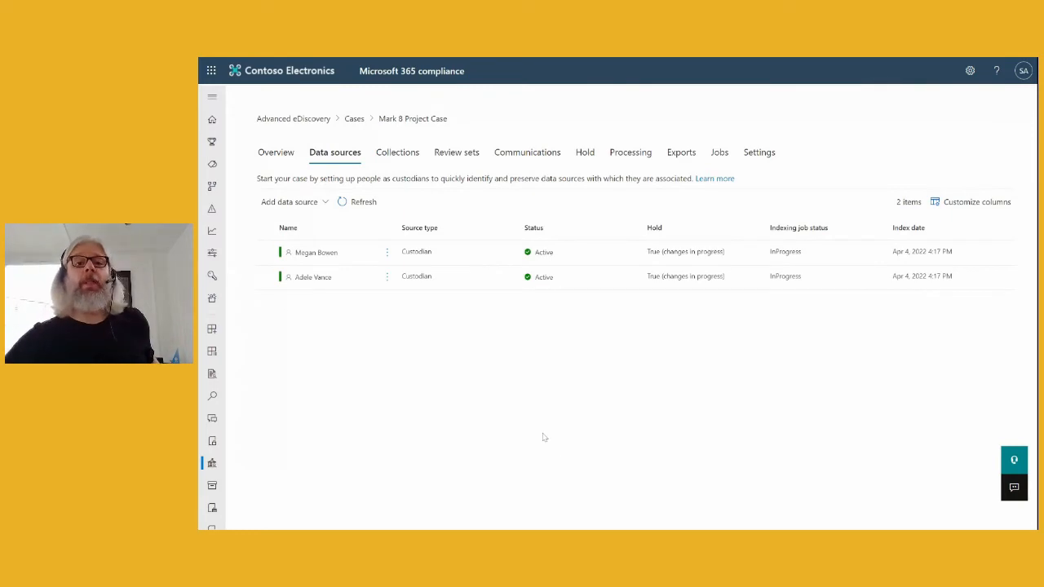
pyautogui.click(394, 156)
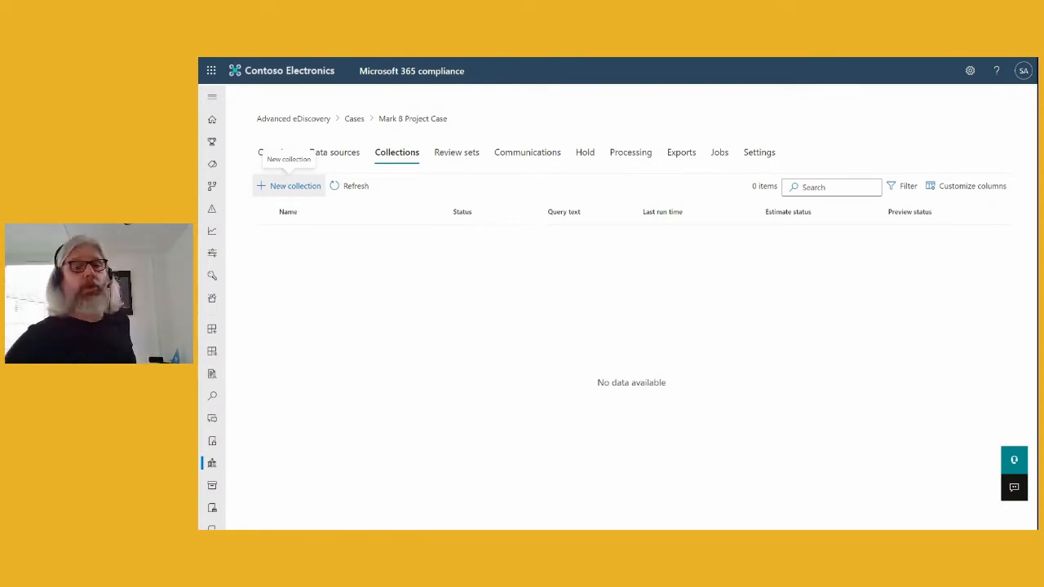
pyautogui.click(277, 190)
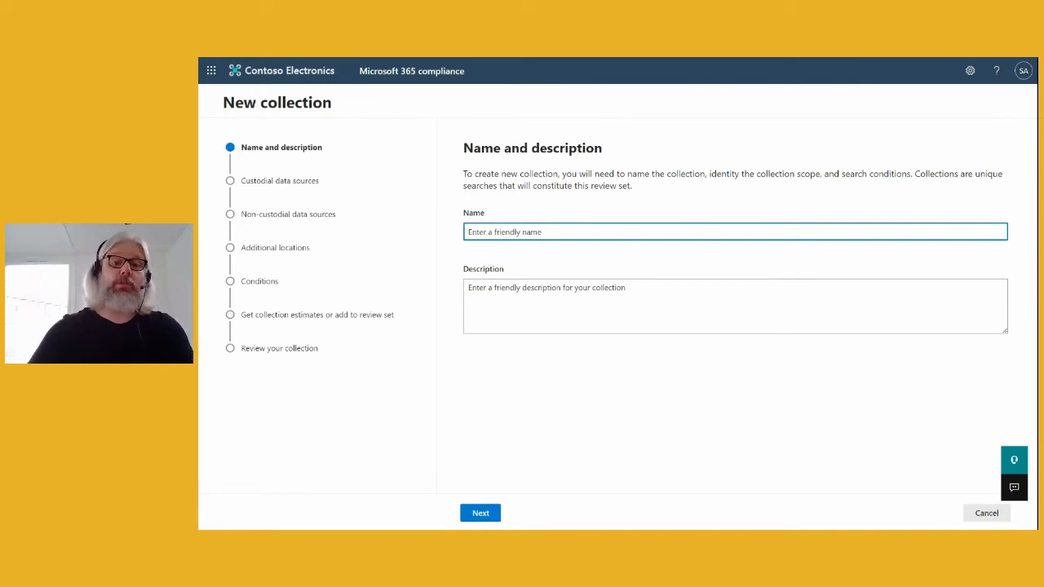
pyautogui.write('Mar')
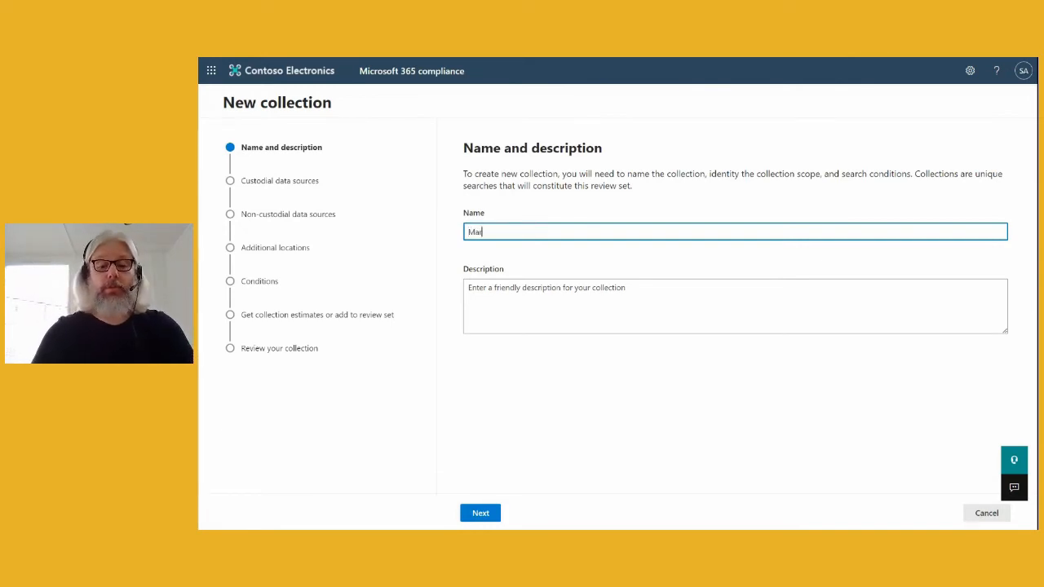
pyautogui.write('k 8 pr')
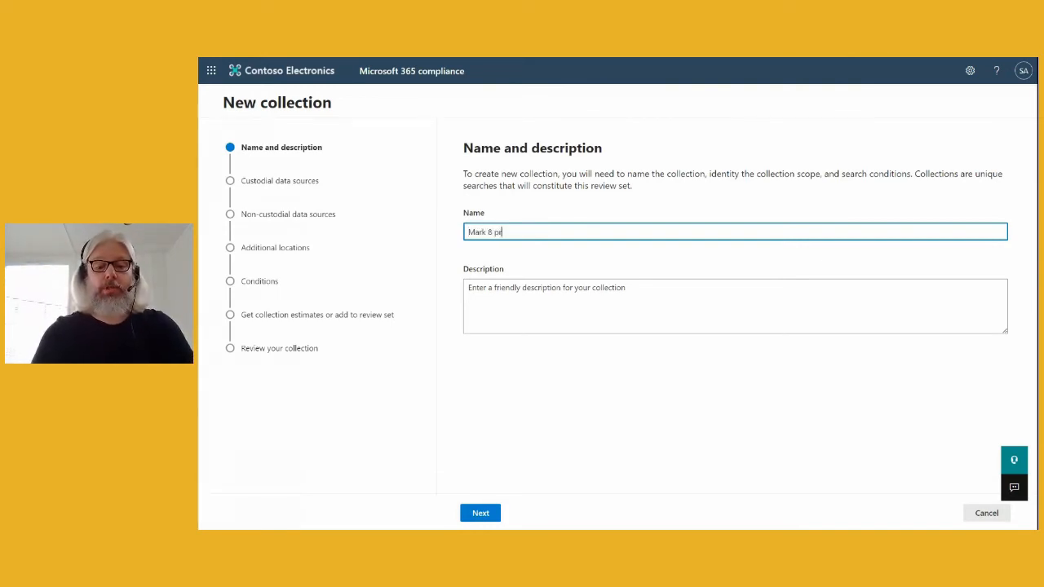
pyautogui.write('oject se')
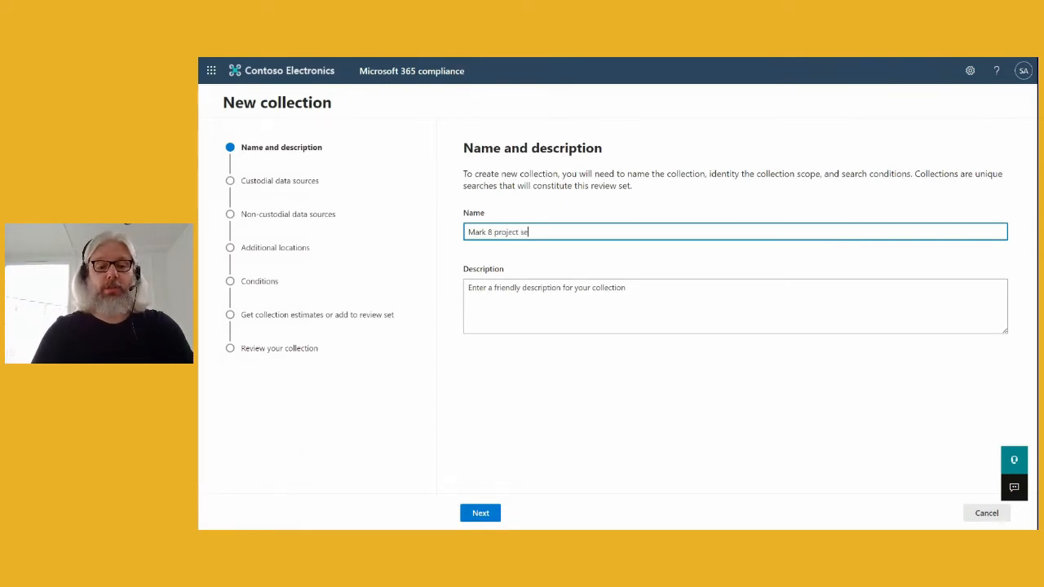
pyautogui.write('arhch')
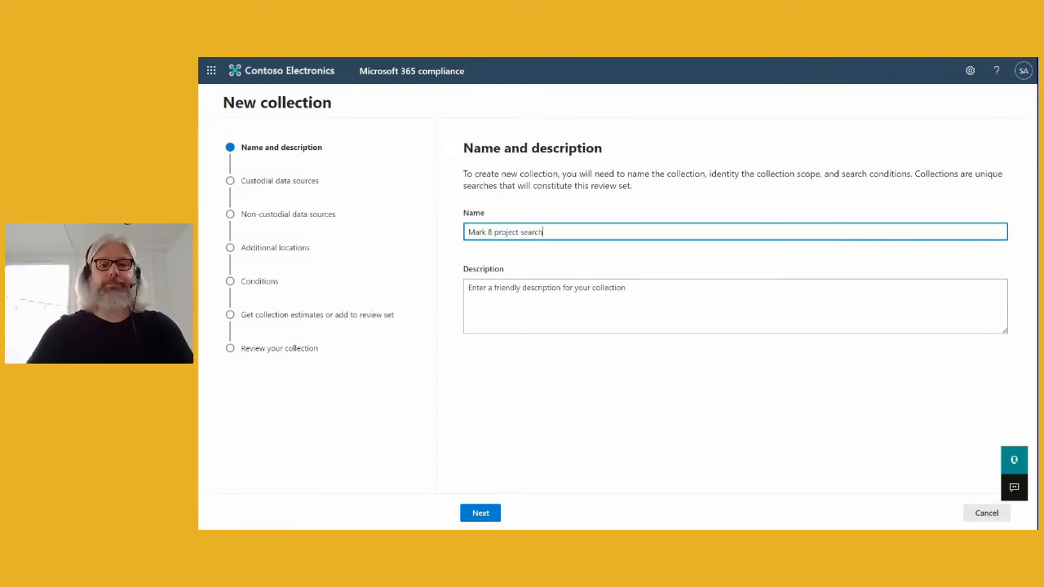
# Enter the description "Searching for Mark 8 content" for the new collection
pyautogui.click(467, 287)
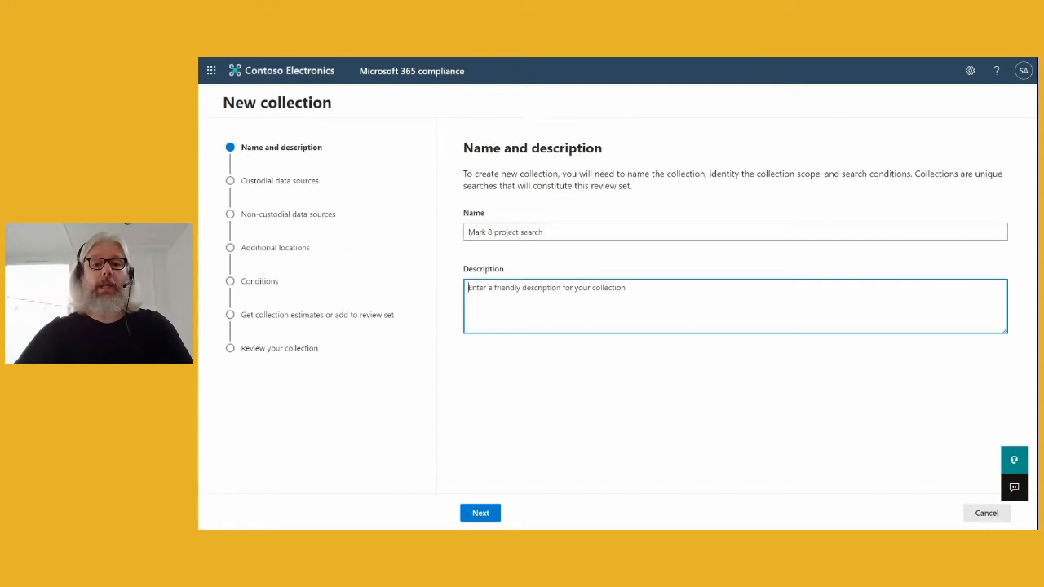
pyautogui.write('Searching ')
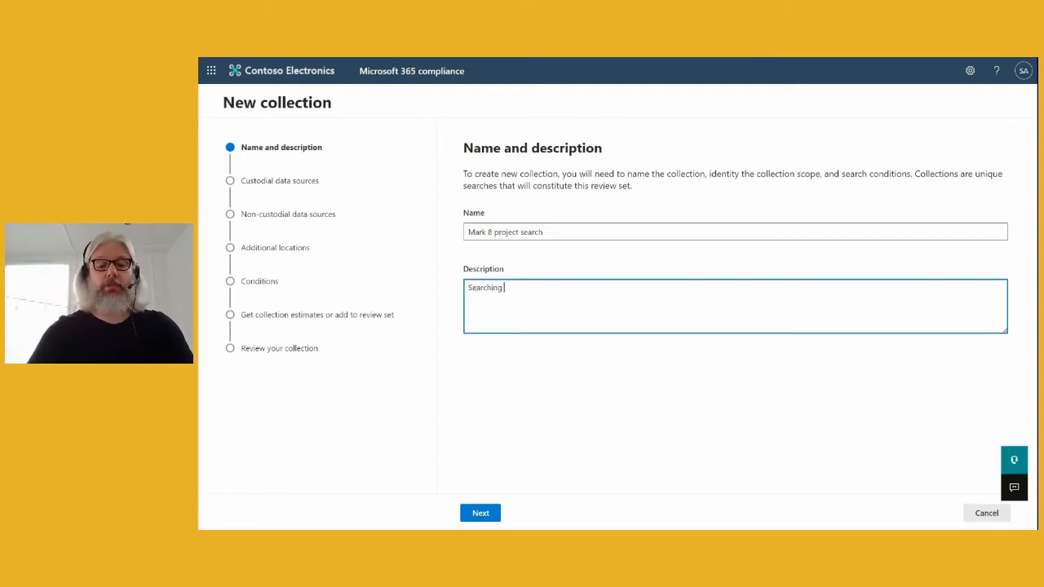
pyautogui.write('for Mark')
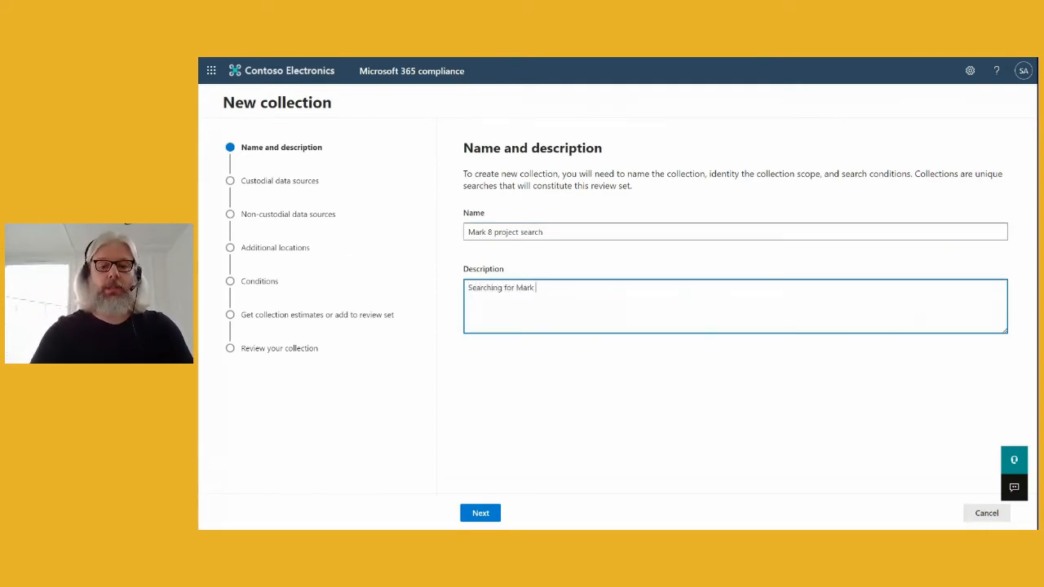
pyautogui.write(' 8 content')
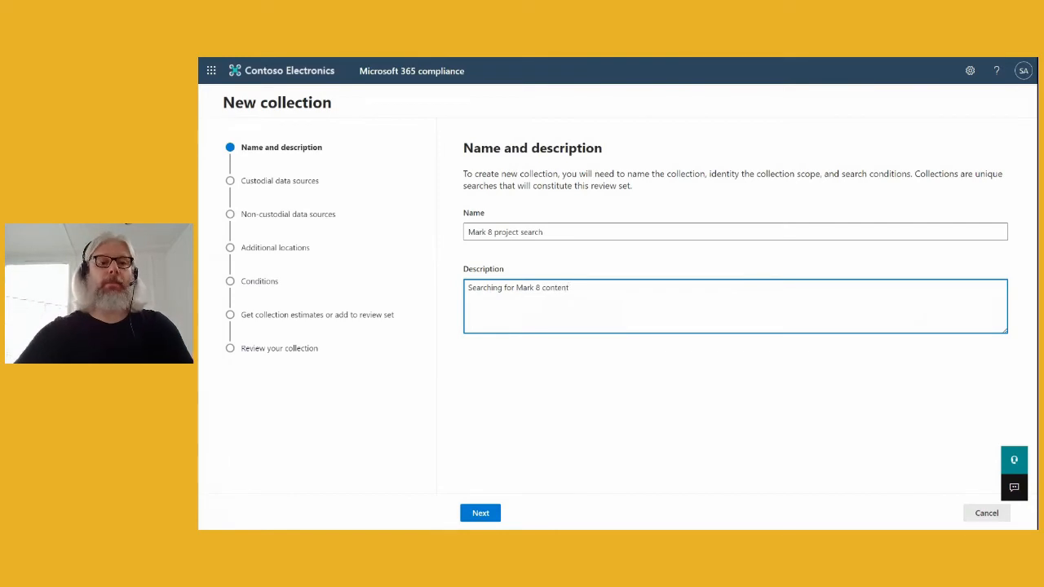
# Continue to the collection's custodial data sources and include all custodians in the search
pyautogui.click(480, 513)
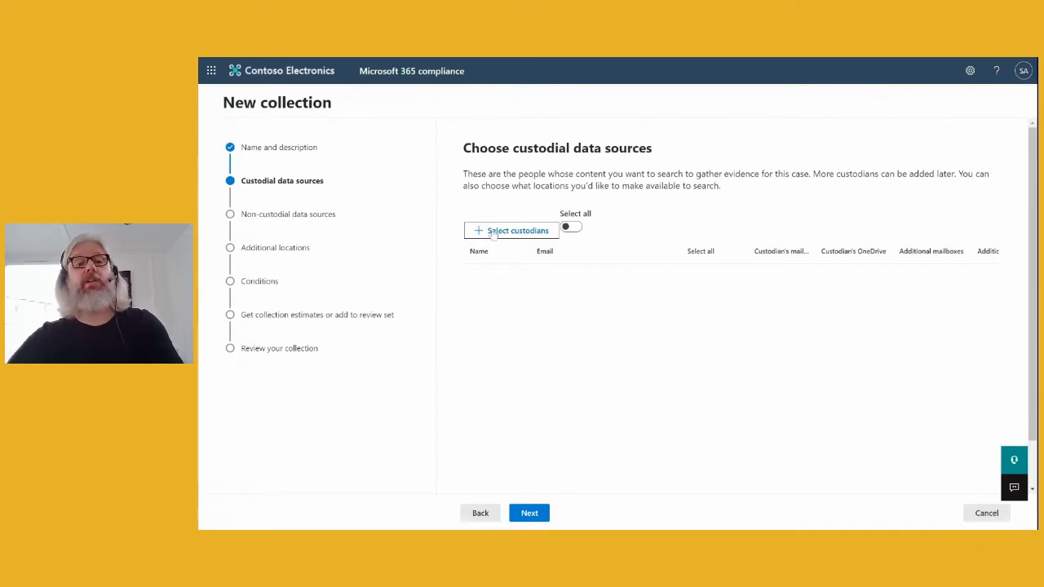
pyautogui.click(573, 229)
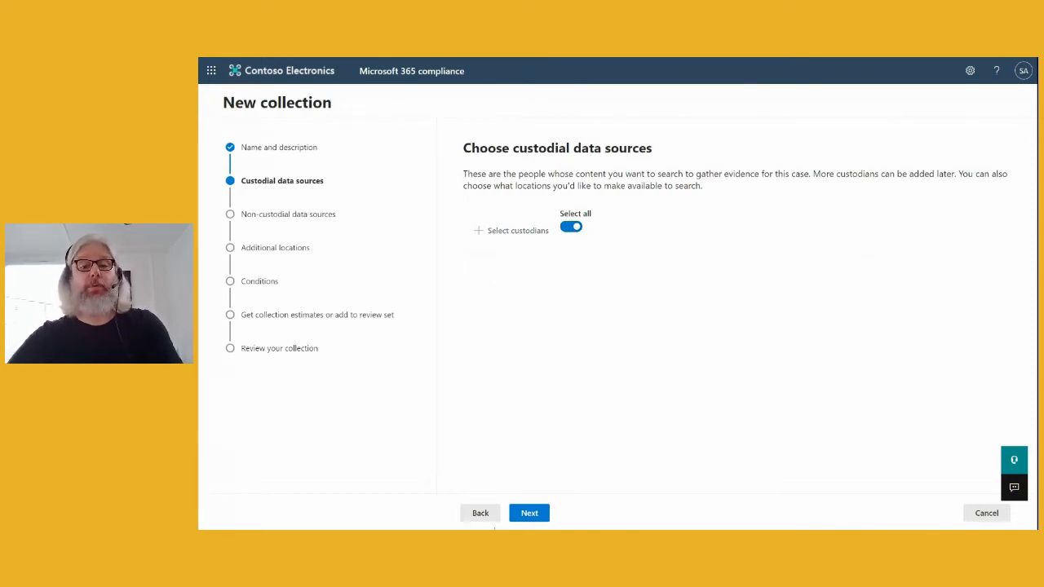
# Check the available non-custodial sources for the collection, leave them out, and continue to the additional locations
pyautogui.click(530, 513)
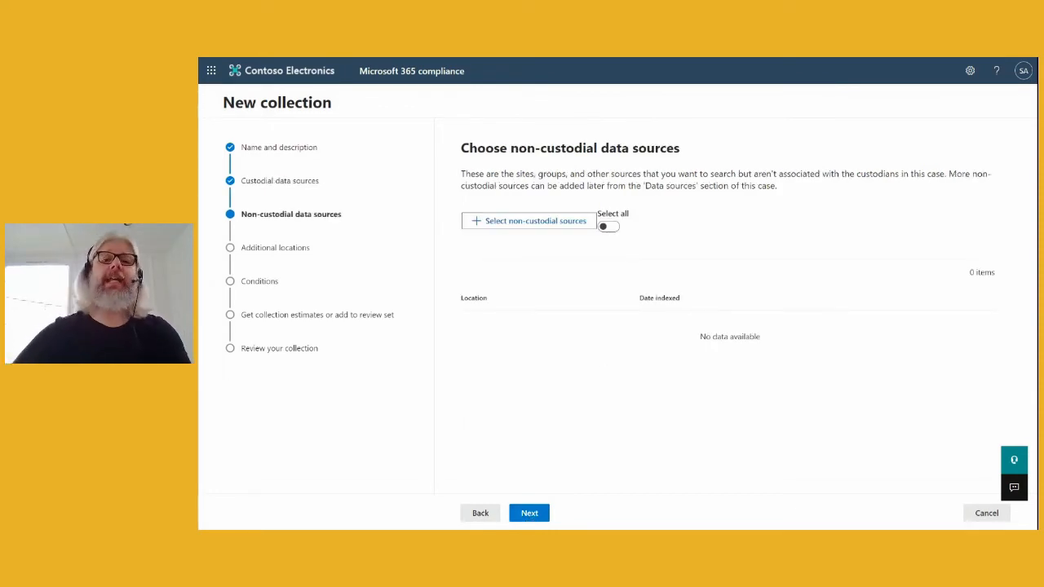
pyautogui.click(520, 221)
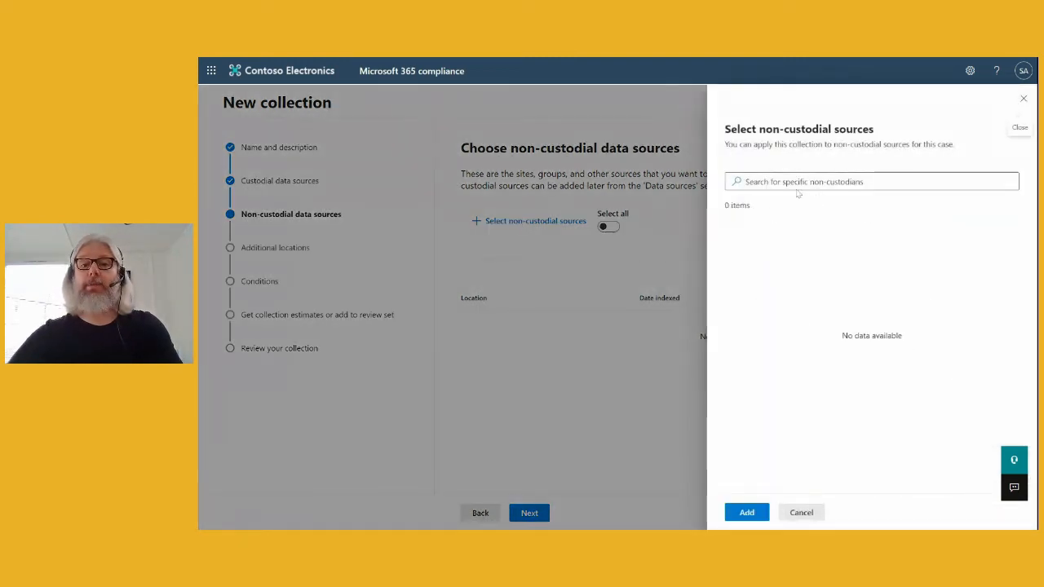
pyautogui.click(1021, 99)
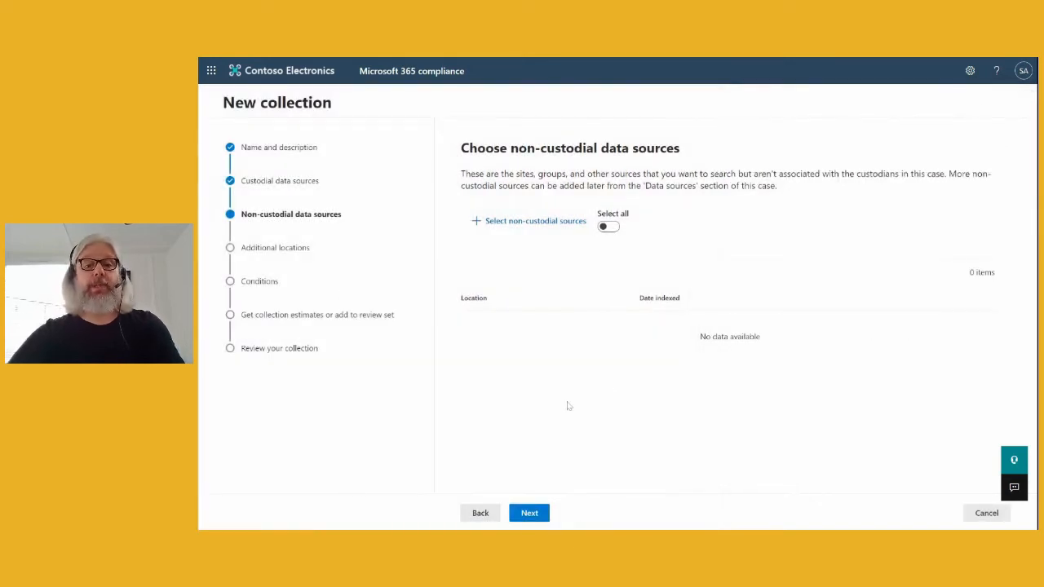
pyautogui.click(529, 516)
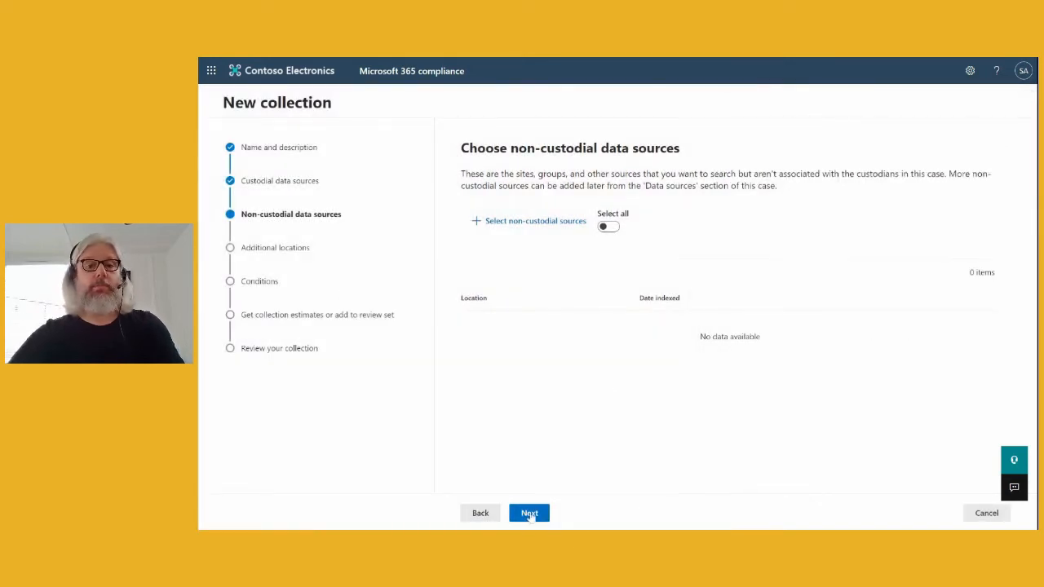
pyautogui.click(529, 515)
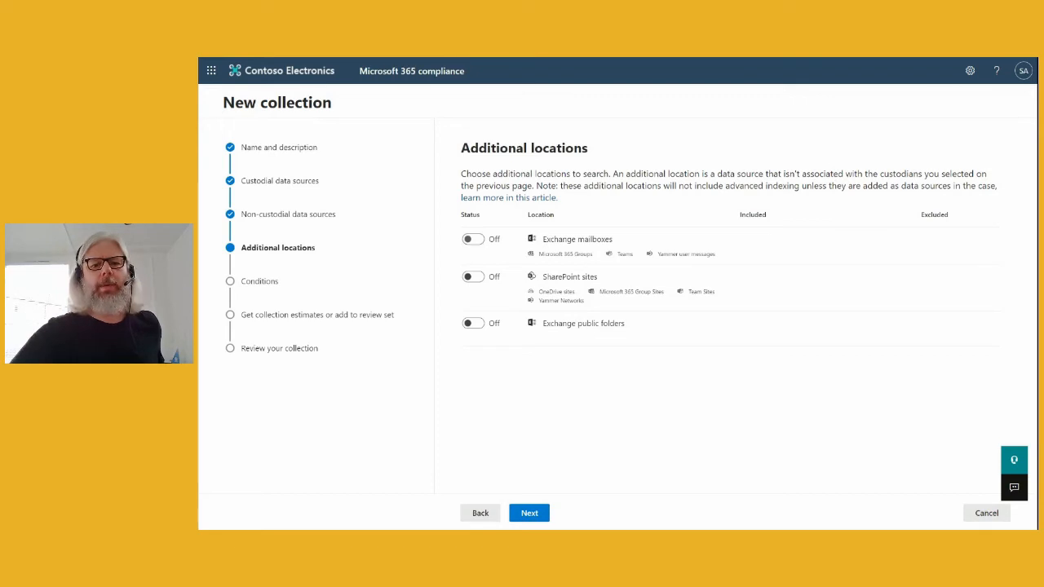
# Turn on Exchange mailboxes as an additional location, limit it to the fourth and ninth listed mailboxes, and continue to the conditions
pyautogui.click(474, 239)
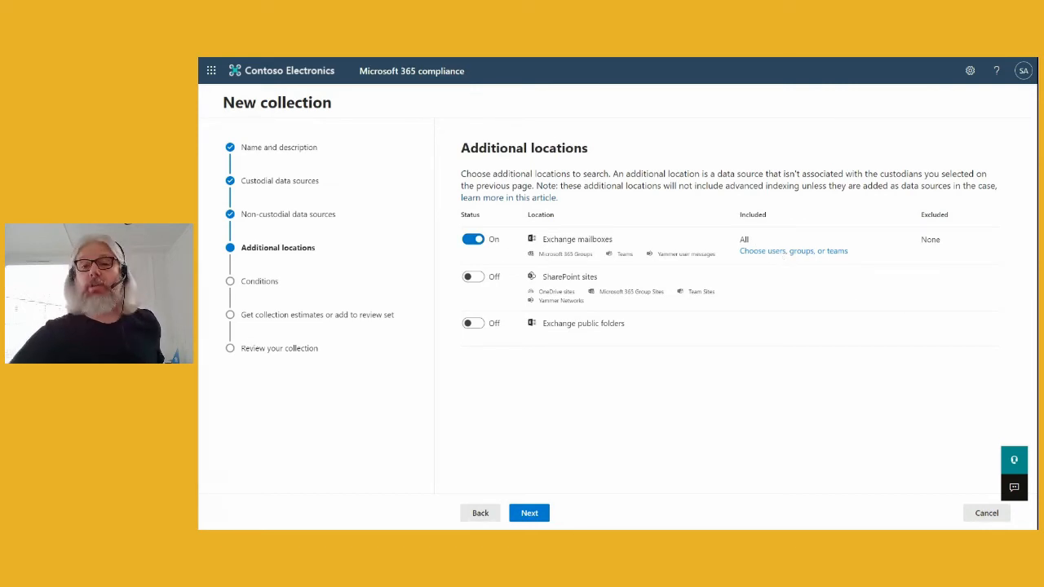
pyautogui.click(807, 252)
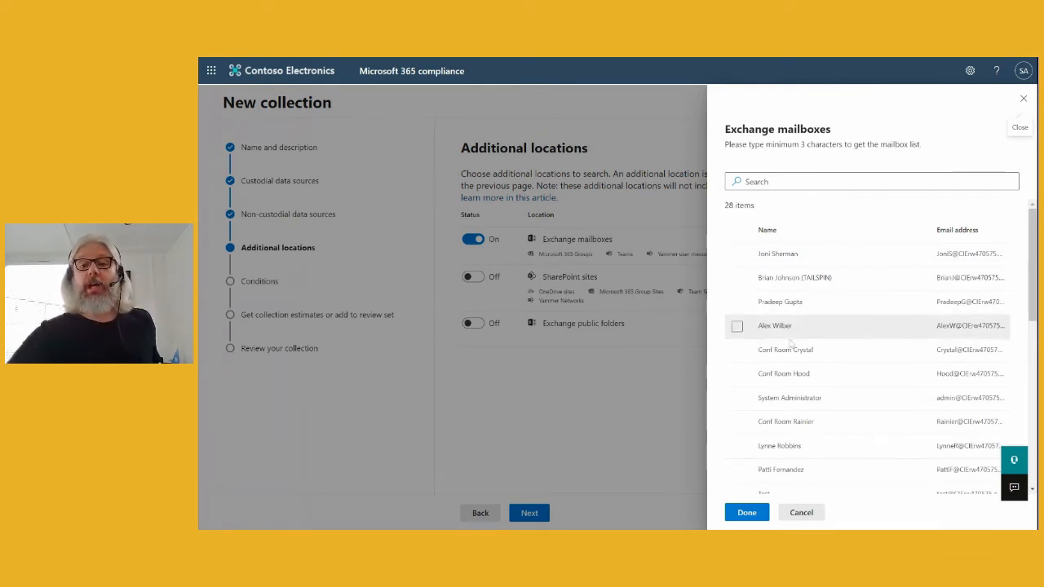
pyautogui.click(737, 326)
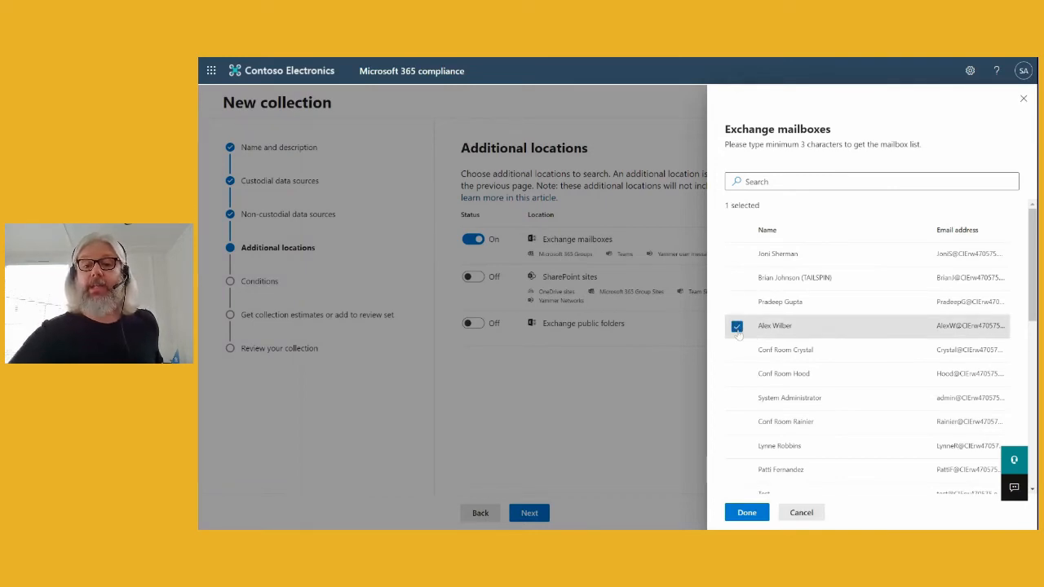
pyautogui.click(736, 446)
pyautogui.scroll(-3, 885, 391)
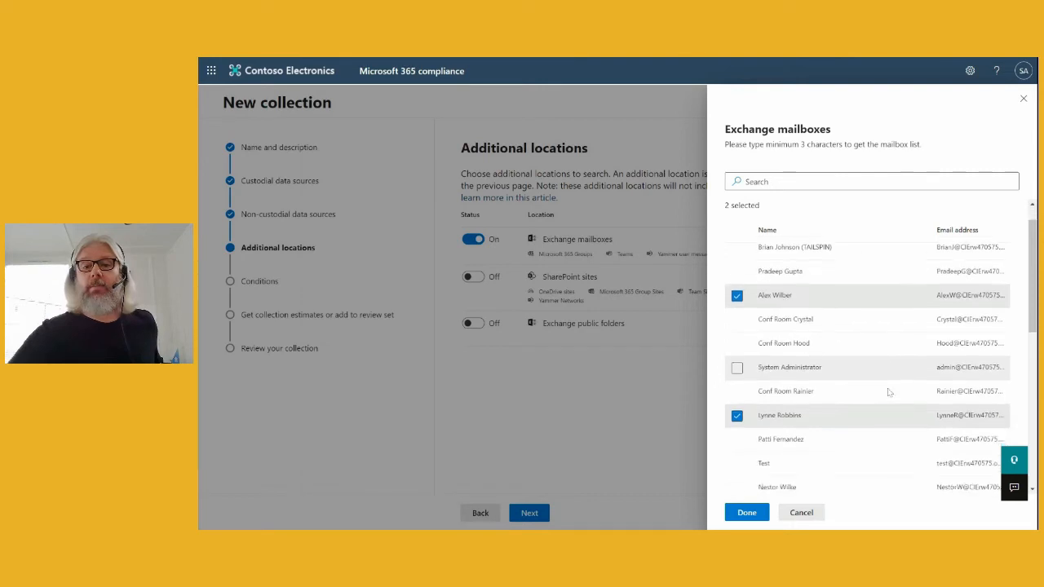
pyautogui.click(744, 512)
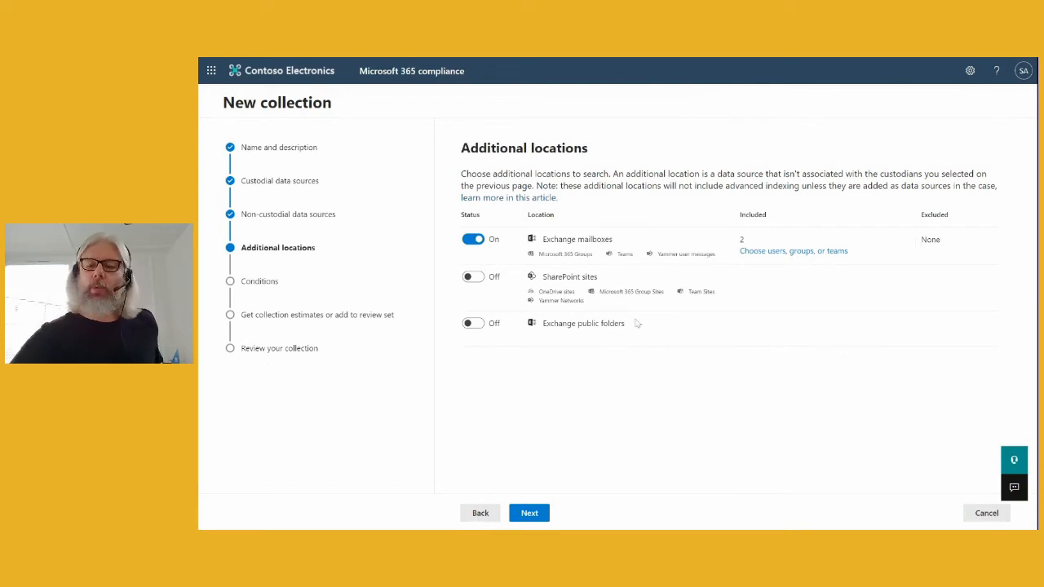
pyautogui.click(538, 515)
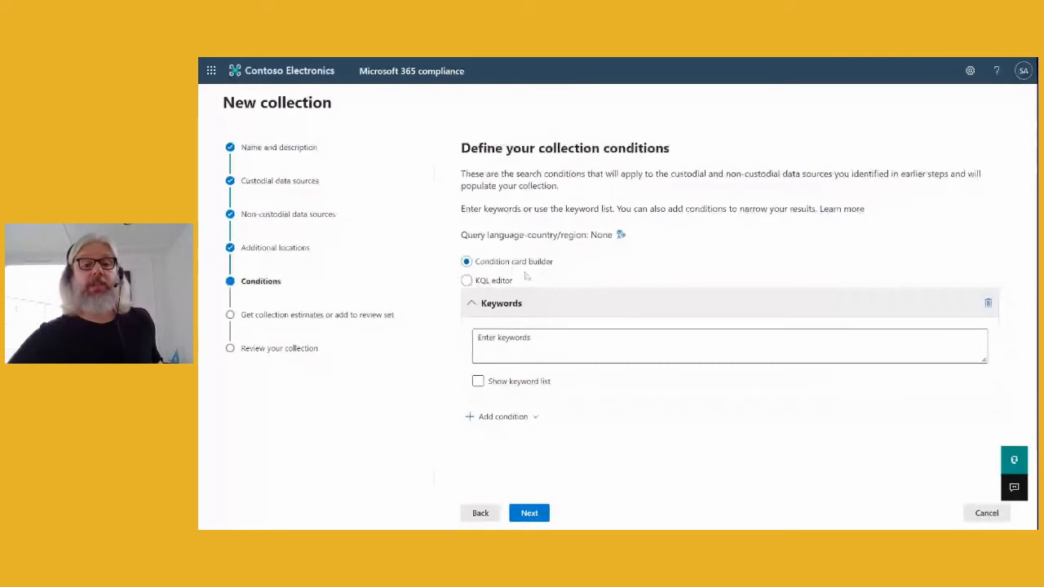
# Compare the KQL editor with the condition card builder, then use the builder to enter the keywords "Mark 8 (c:s) X1050 (c:s)"
pyautogui.click(467, 281)
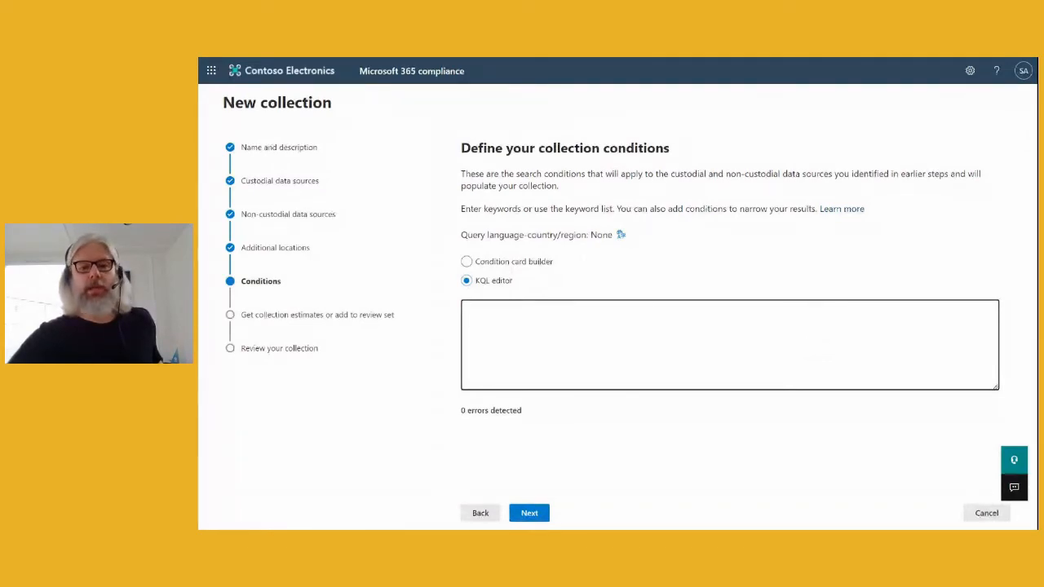
pyautogui.click(466, 261)
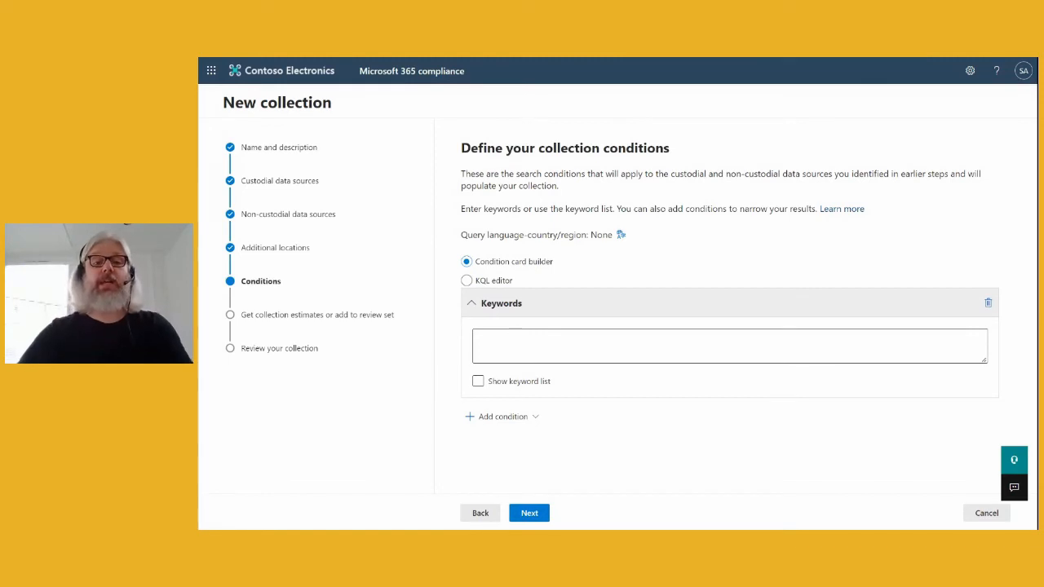
pyautogui.click(718, 351)
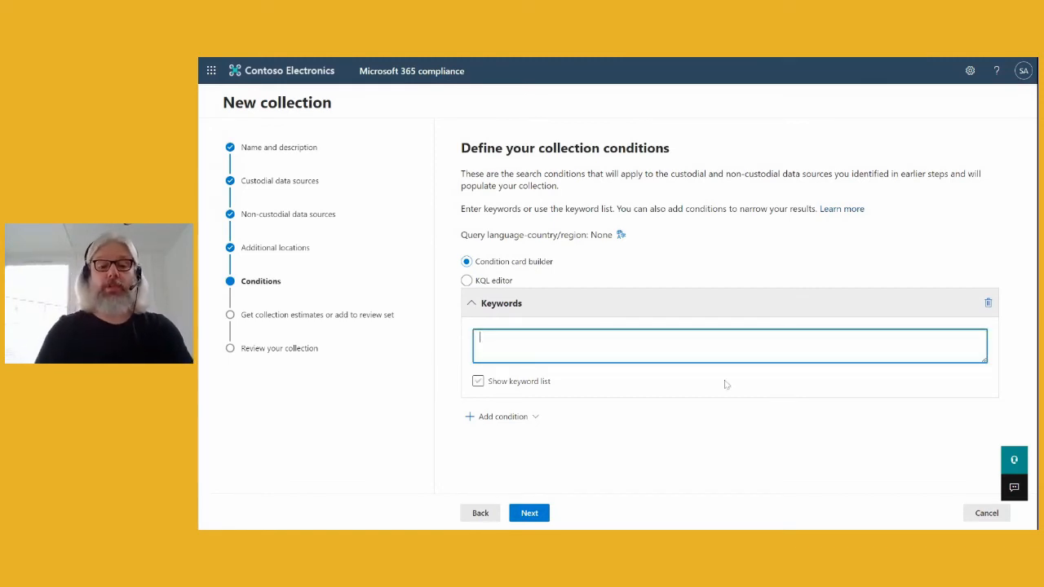
pyautogui.write('Mark')
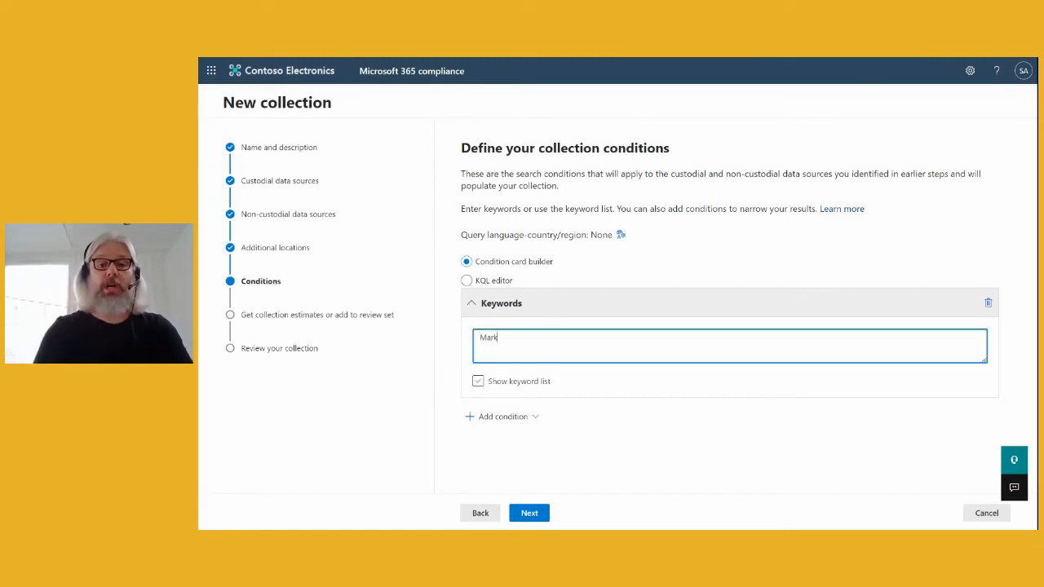
pyautogui.write(' B')
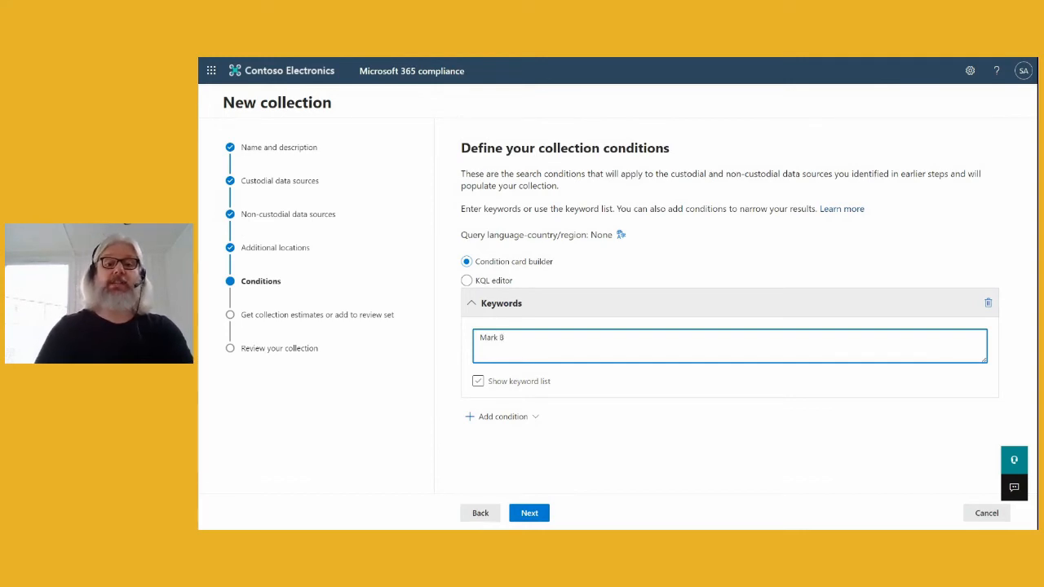
pyautogui.write(' (cs)')
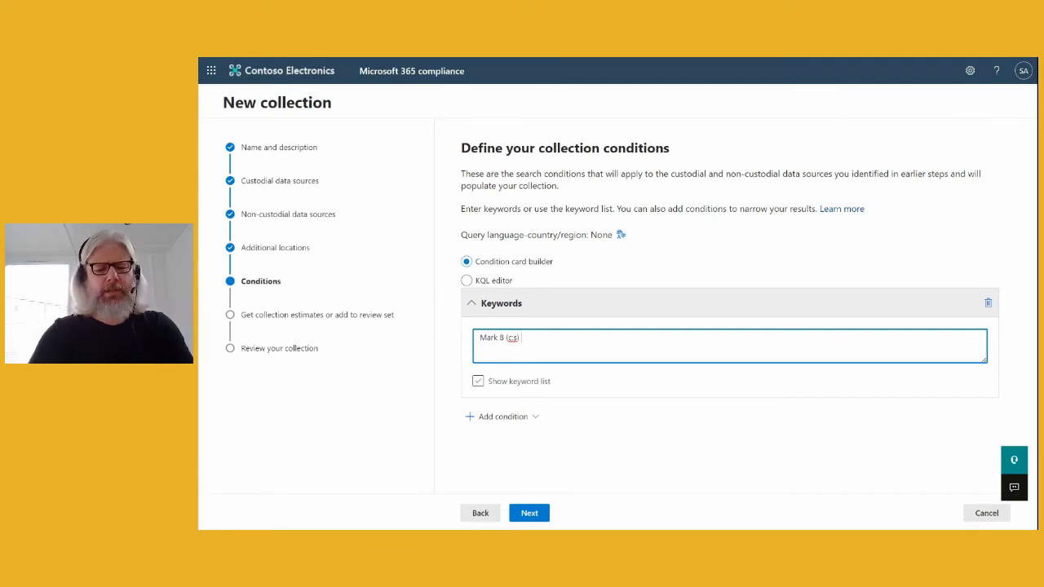
pyautogui.write('X1')
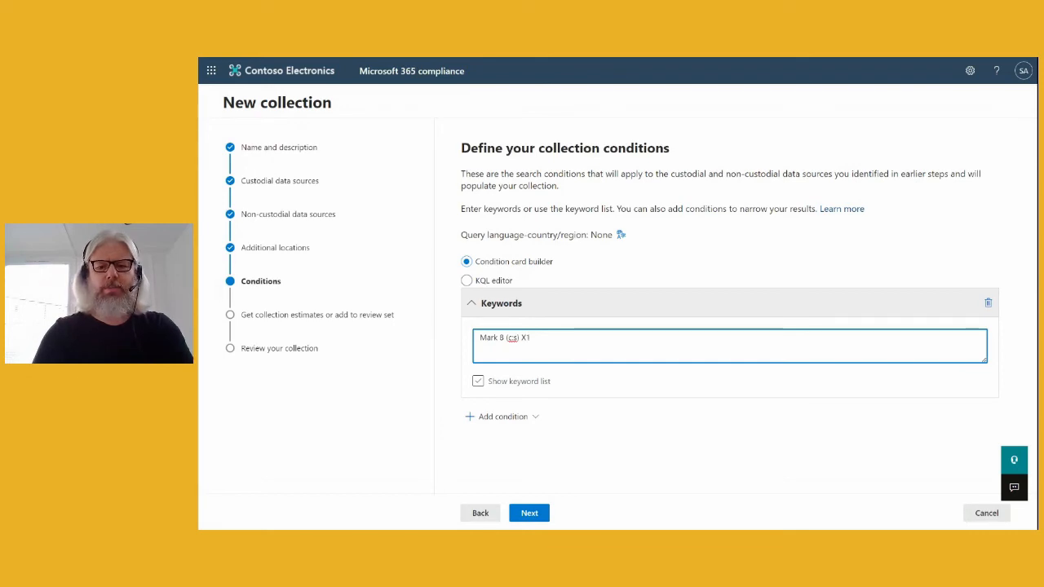
pyautogui.write('0')
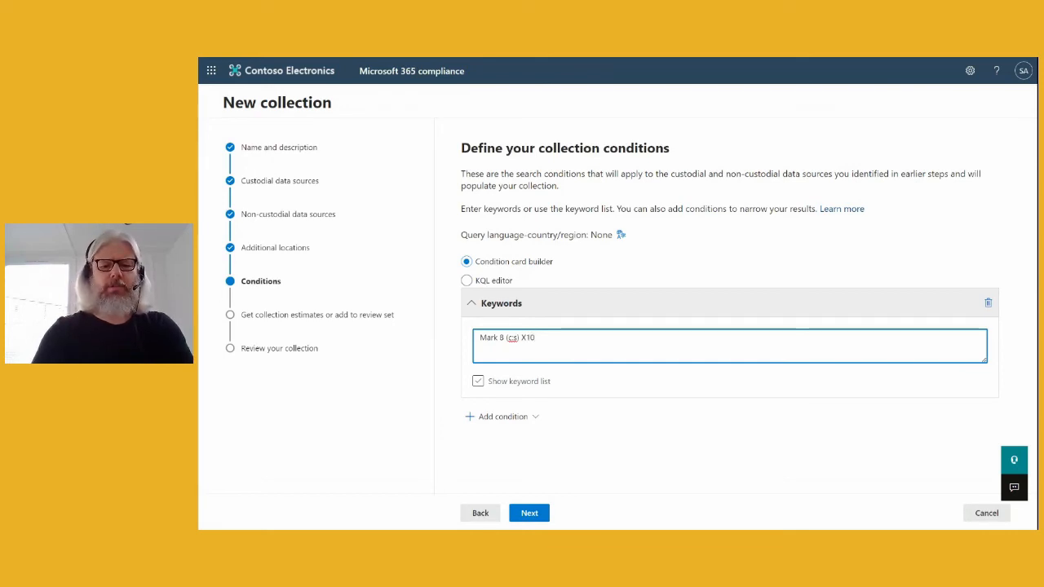
pyautogui.write('50')
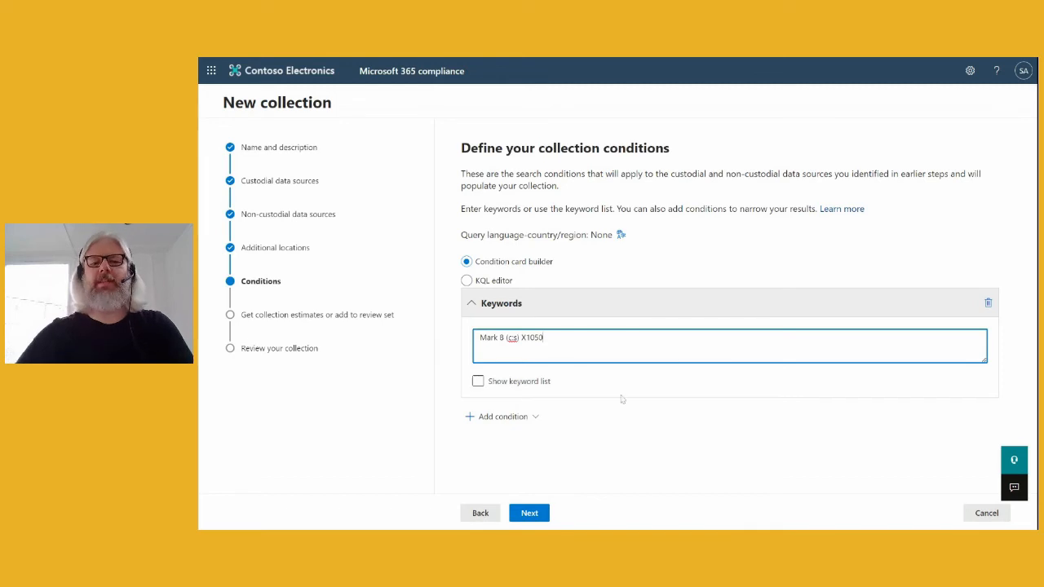
pyautogui.write(' (cs)')
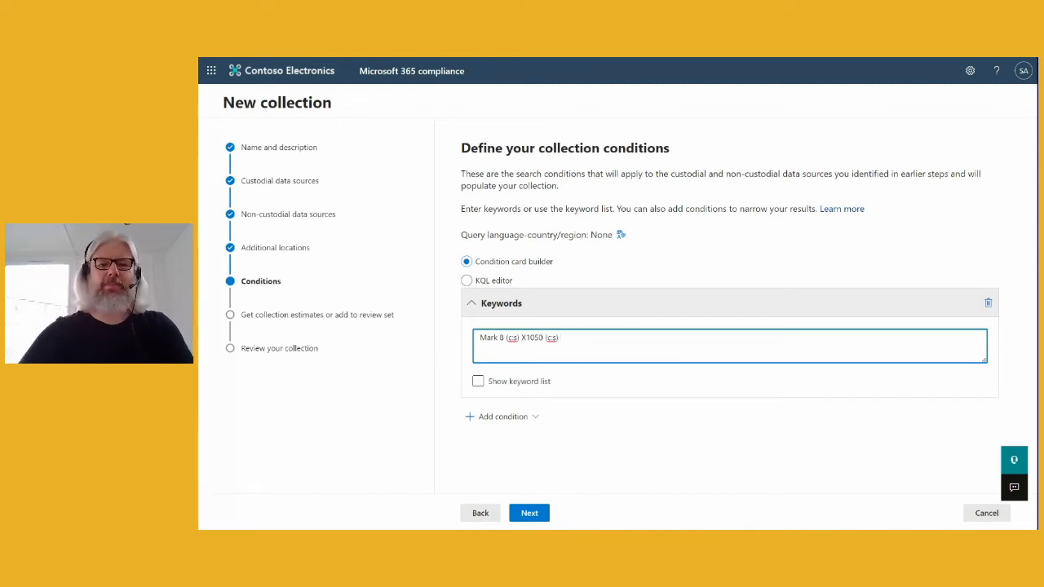
# Look through the available condition types without adding one, and continue to the choice between collection estimates and a review set
pyautogui.click(531, 419)
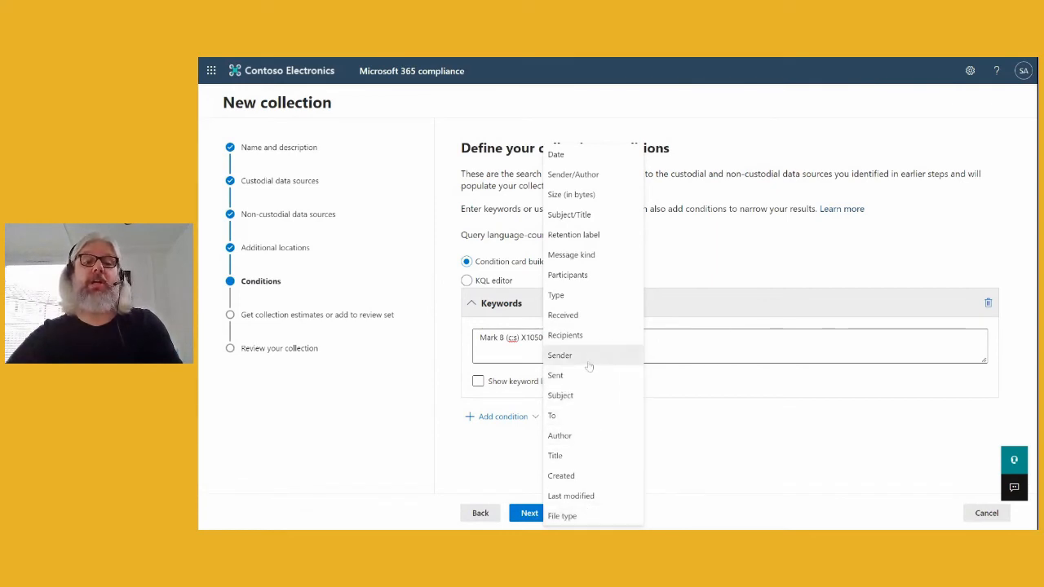
pyautogui.click(561, 338)
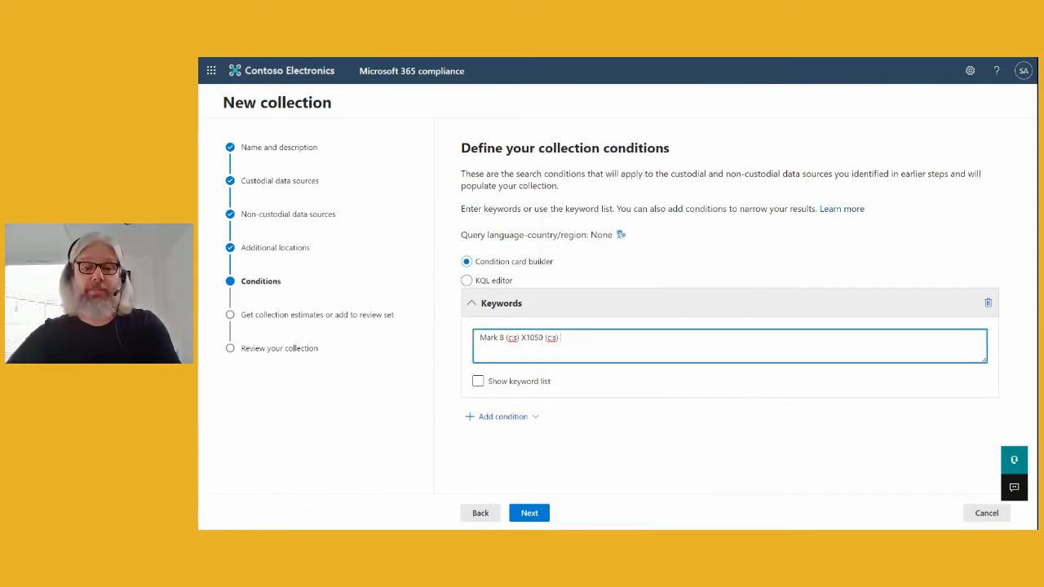
pyautogui.click(530, 512)
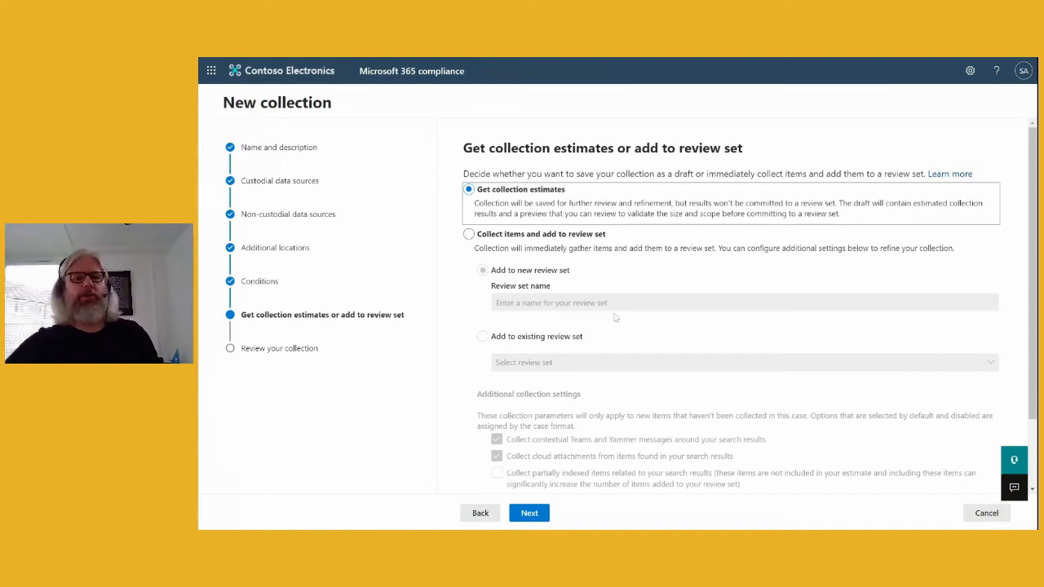
# Choose to collect items and add them to a new review set named "Mark 8 search review set"
pyautogui.click(469, 235)
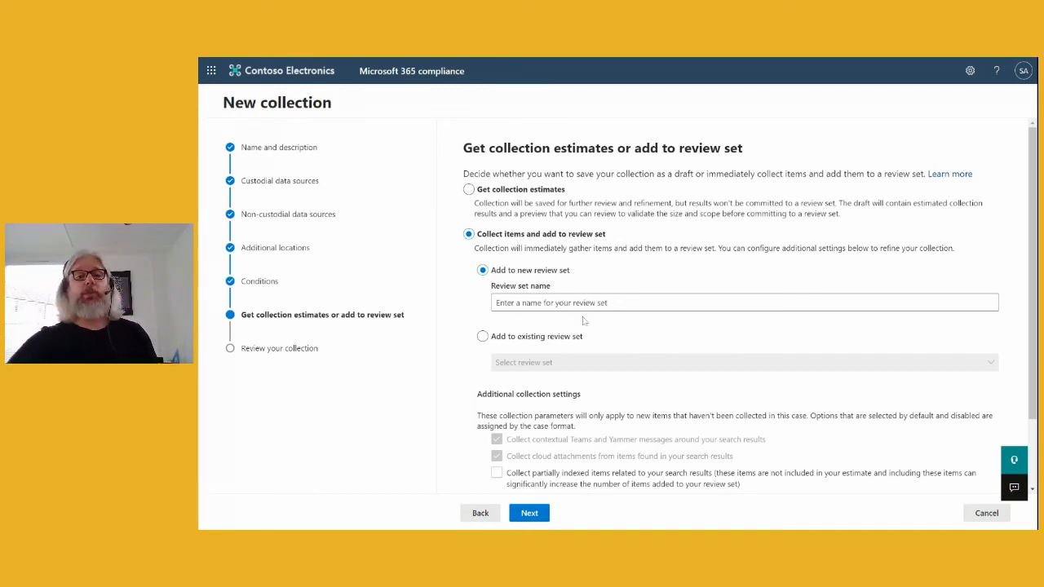
pyautogui.click(552, 303)
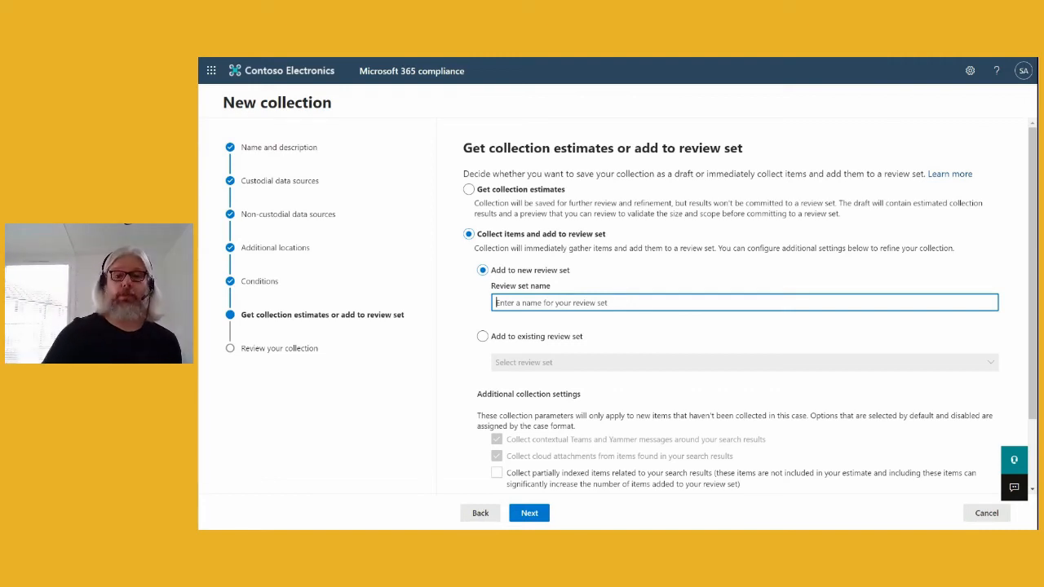
pyautogui.write('Ma')
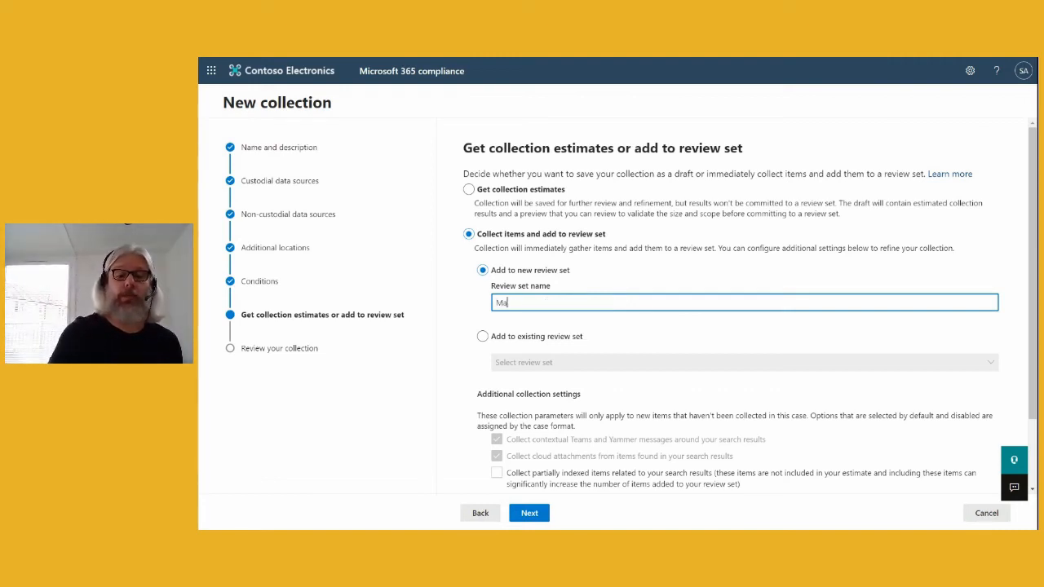
pyautogui.write('rk 8 ser')
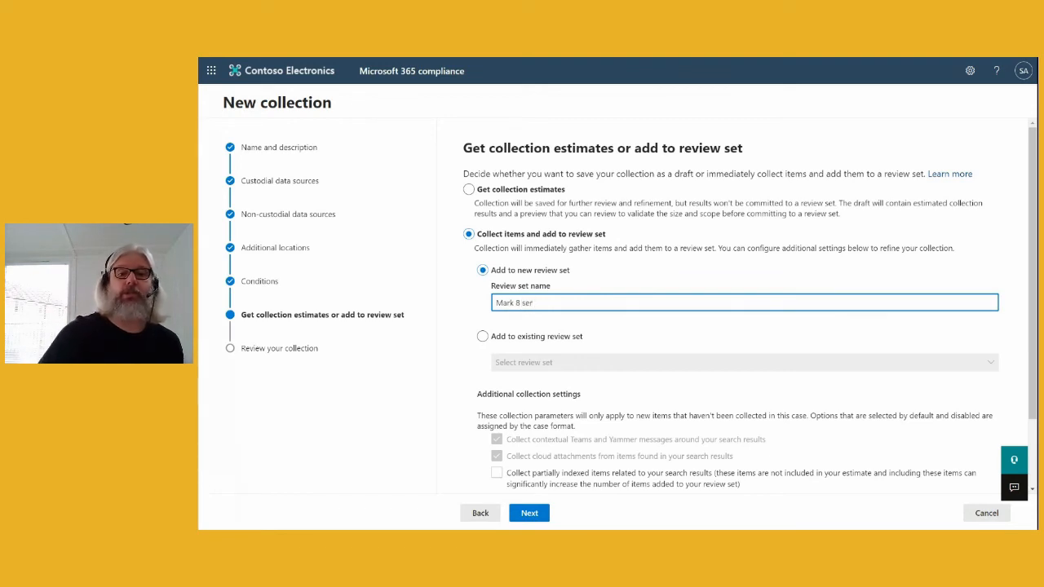
pyautogui.press('BackSpace')
pyautogui.write('arch re')
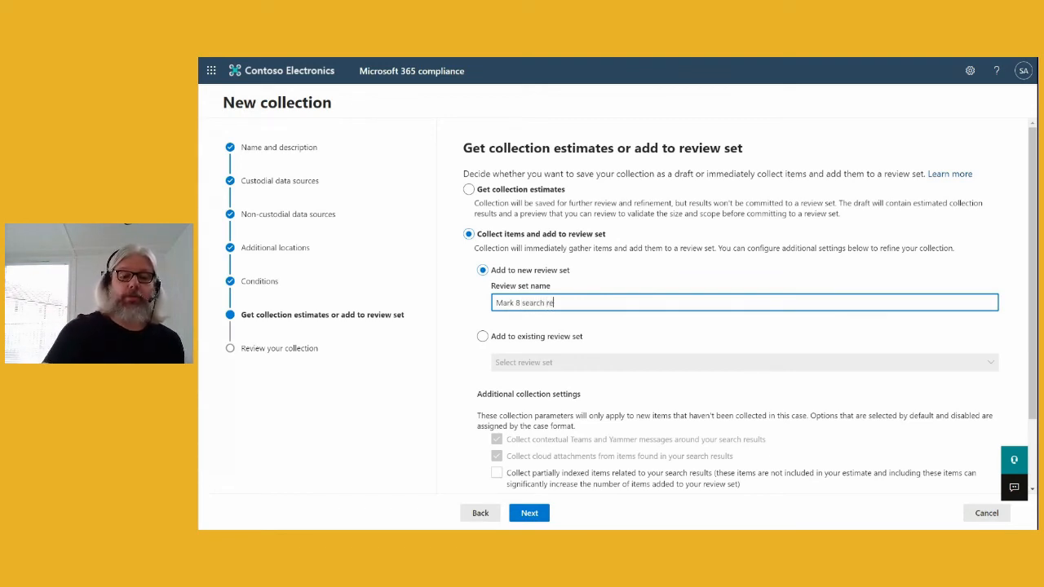
pyautogui.write('view s')
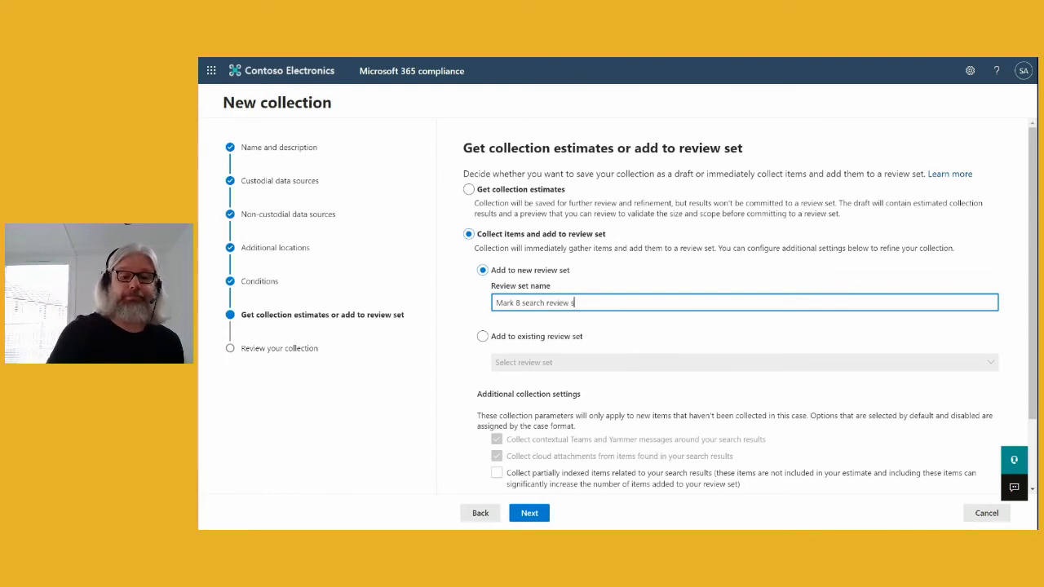
pyautogui.write('et')
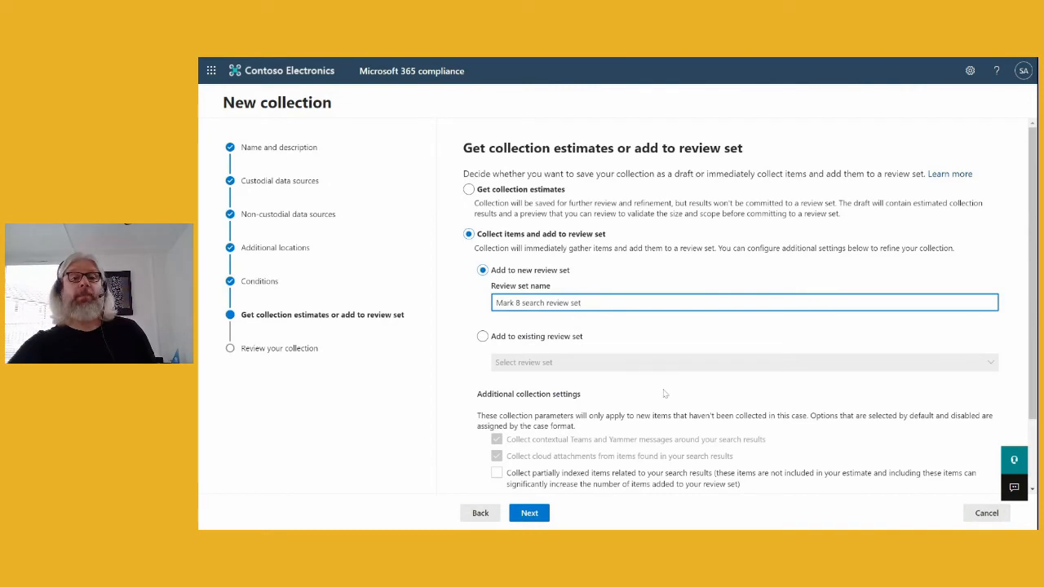
# Examine the additional collection settings, including the options for partially indexed items and contextual Teams and Yammer messages
pyautogui.scroll(-2, 664, 394)
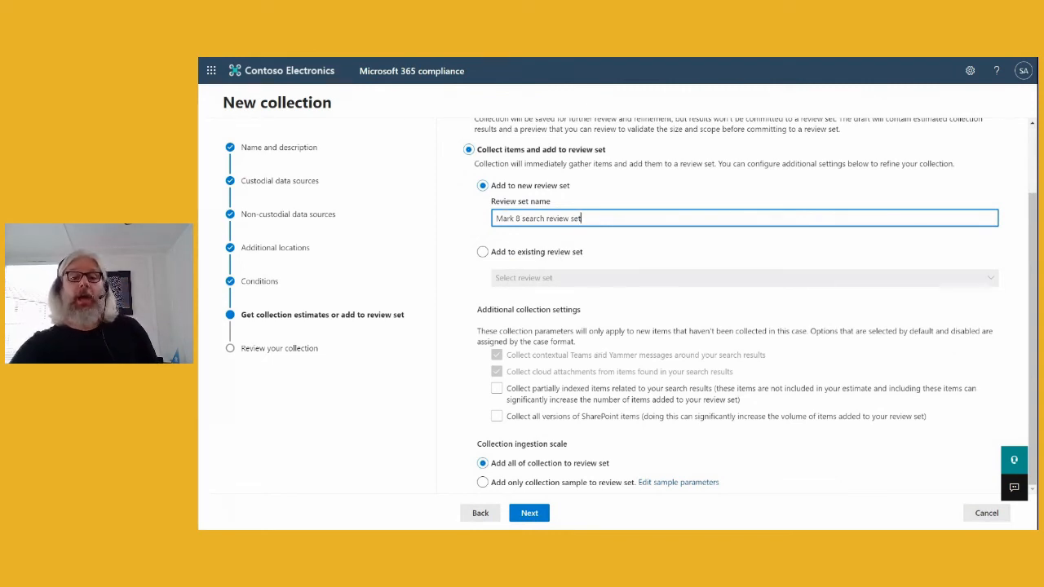
pyautogui.click(560, 397)
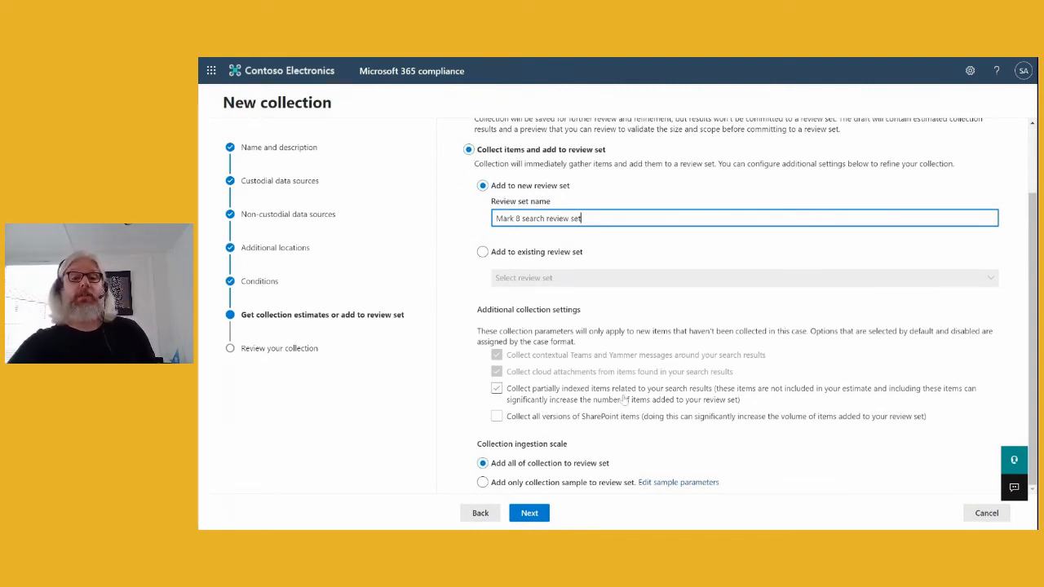
pyautogui.click(624, 400)
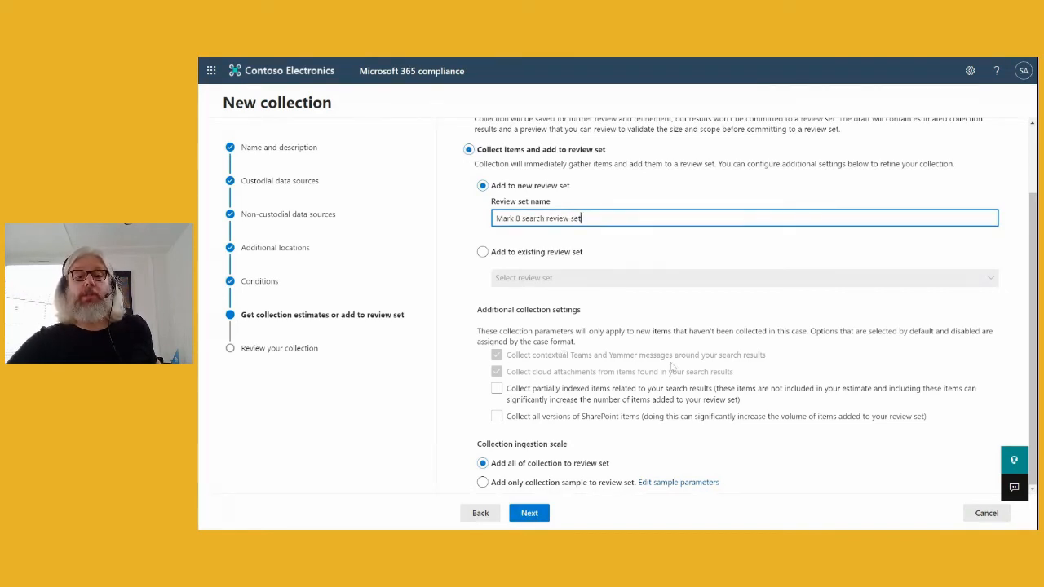
pyautogui.click(497, 357)
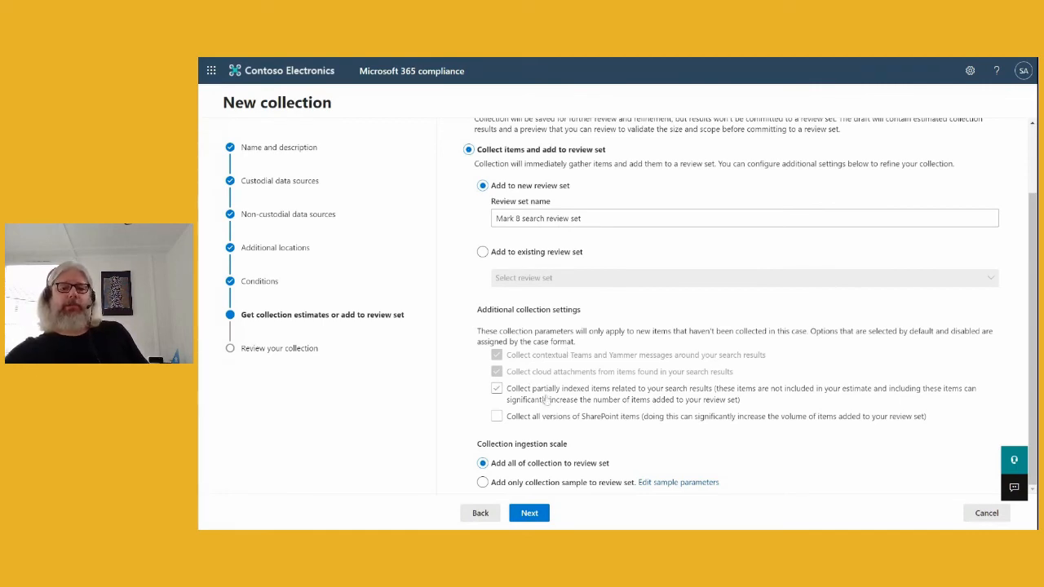
# Try out the collection options for partially indexed items and all versions of SharePoint items, and leave both turned off
pyautogui.click(588, 402)
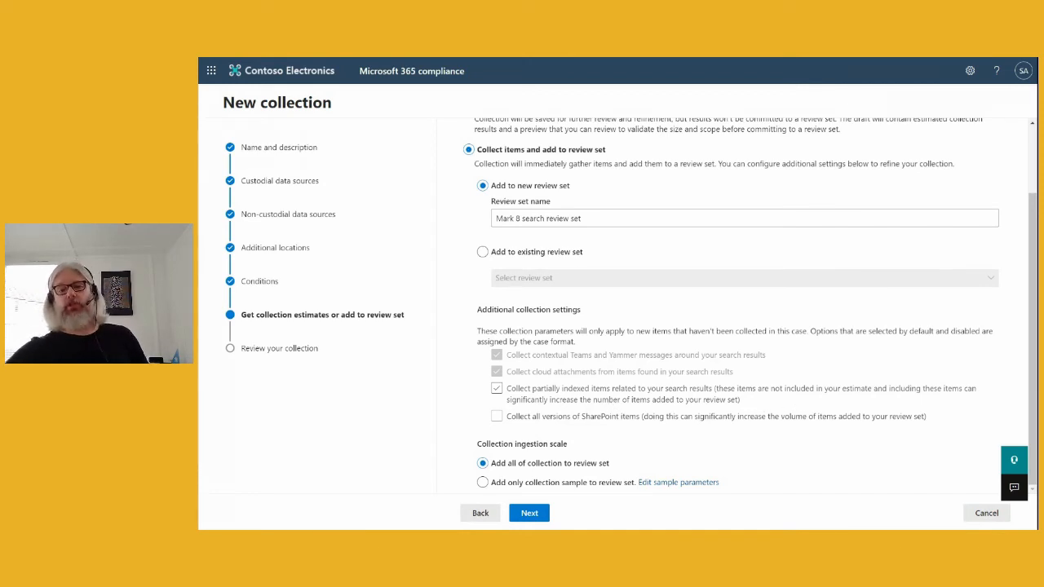
pyautogui.click(771, 397)
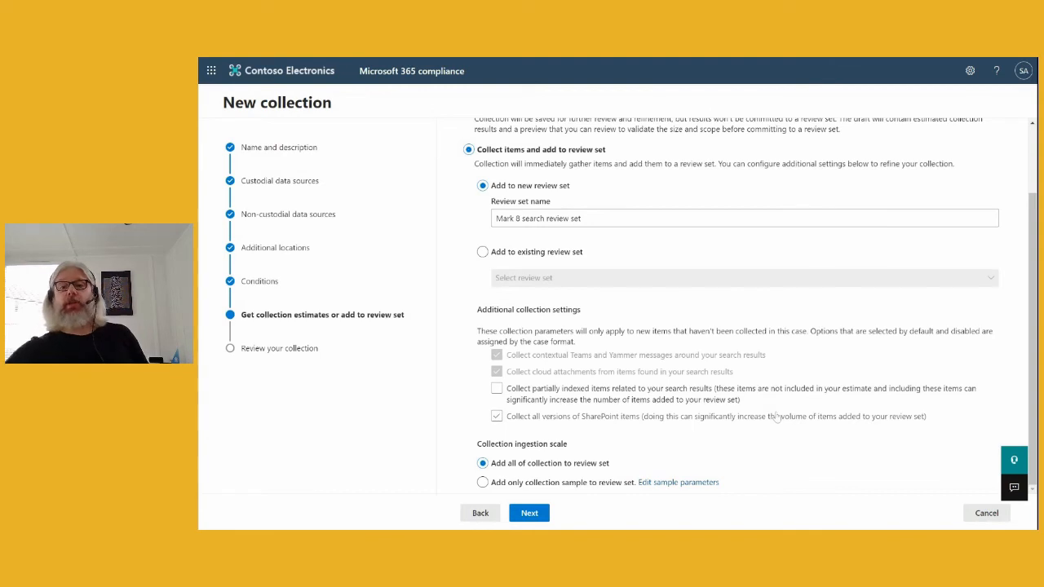
pyautogui.click(787, 417)
pyautogui.click(787, 417)
pyautogui.click(889, 405)
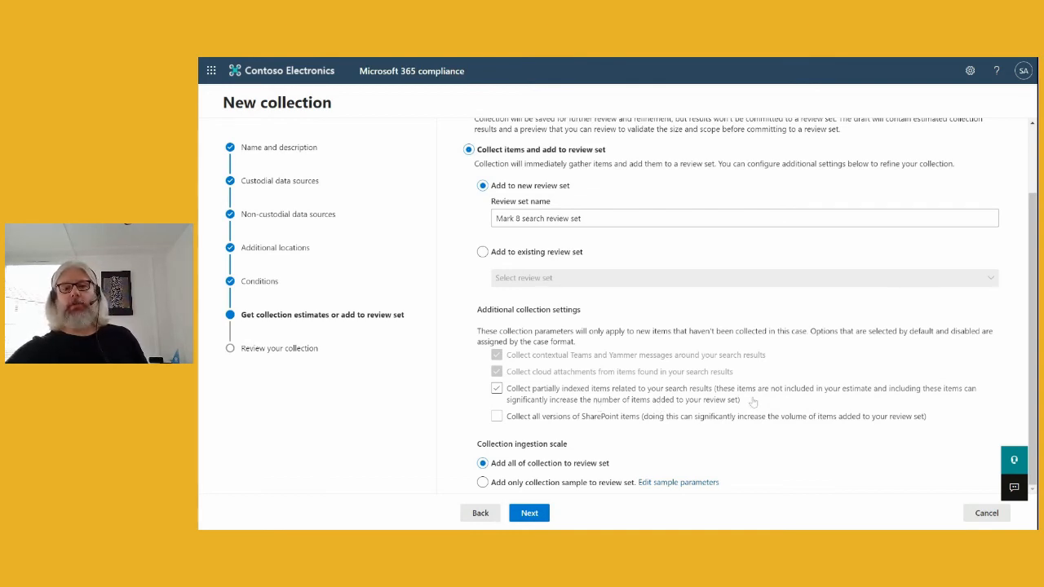
pyautogui.click(753, 403)
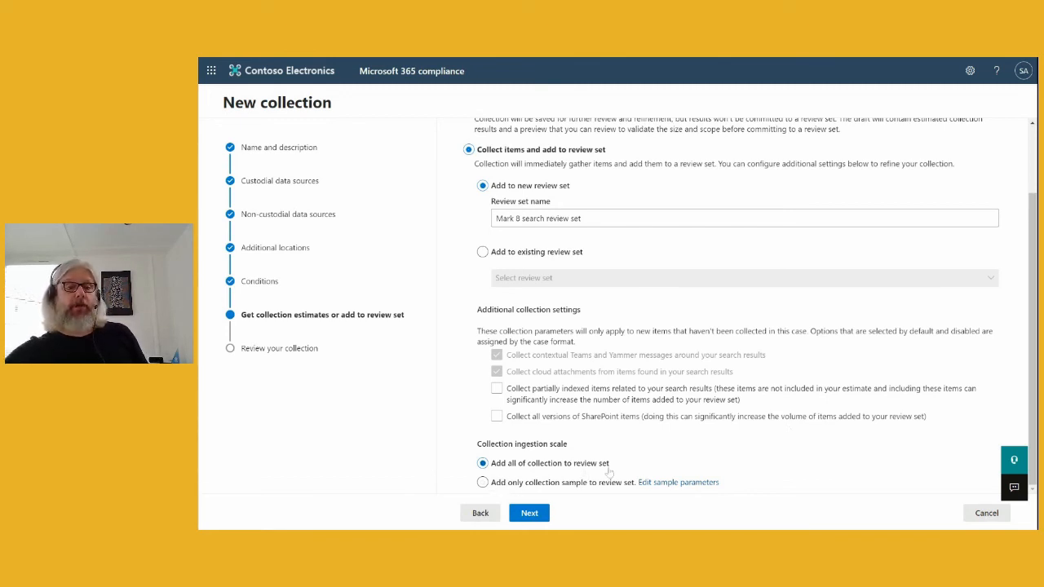
# Continue to the collection review, check its summary and data sources, and submit the collection
pyautogui.click(532, 517)
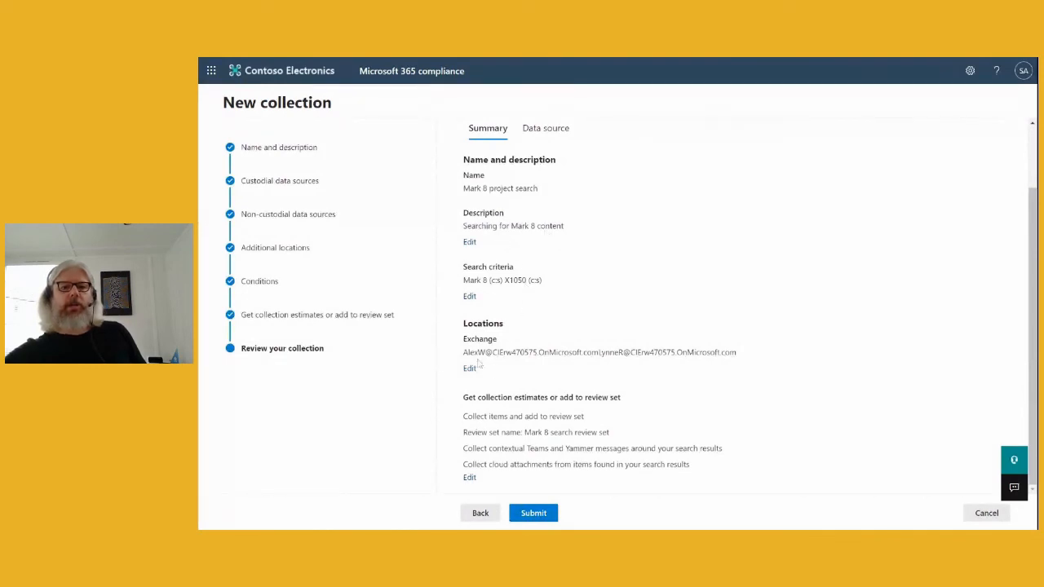
pyautogui.click(546, 129)
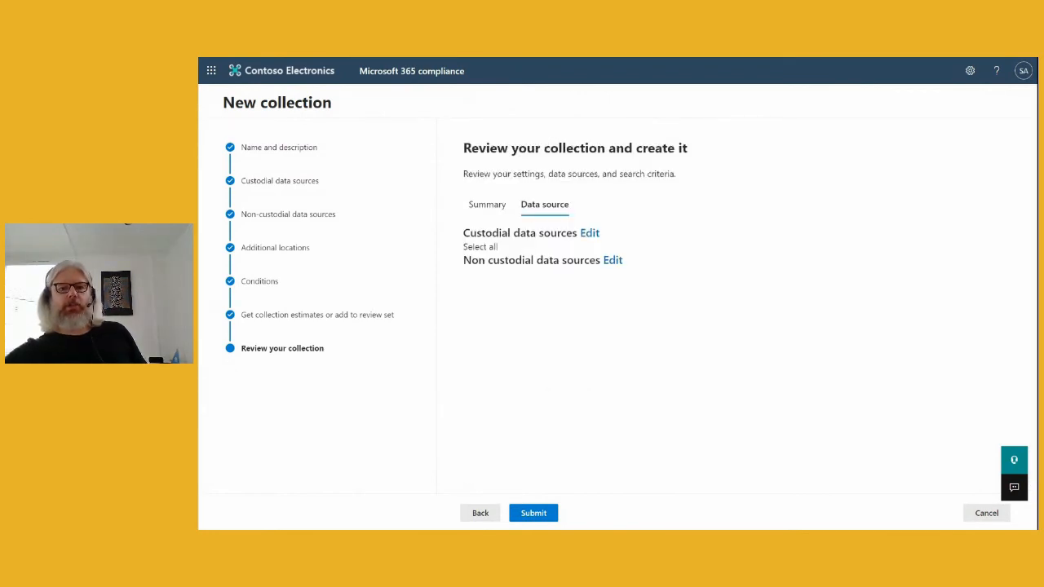
pyautogui.click(535, 519)
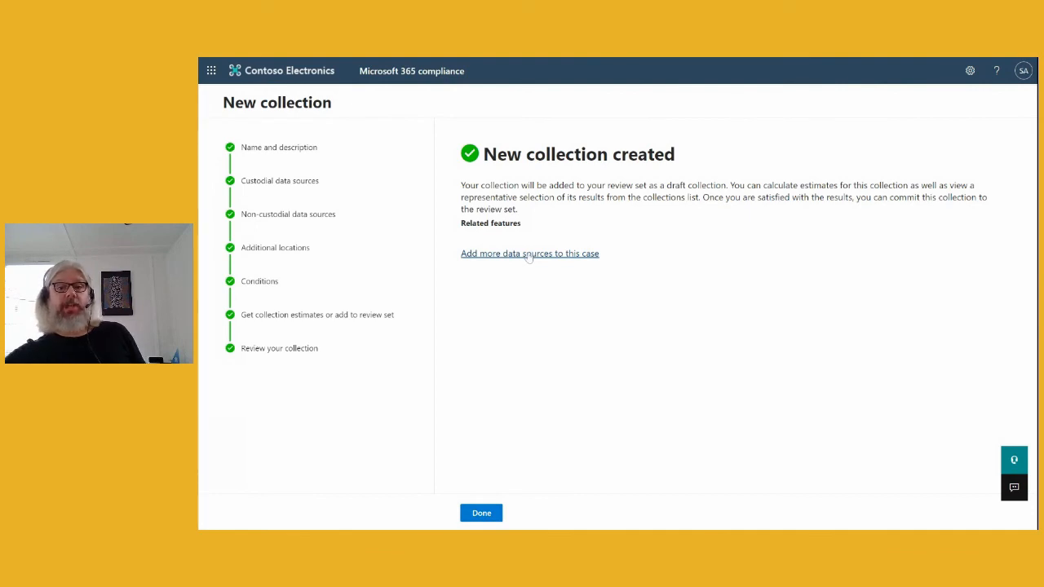
# Close the completed collection wizard and show the review sets of the Mark 8 Project Case
pyautogui.click(492, 513)
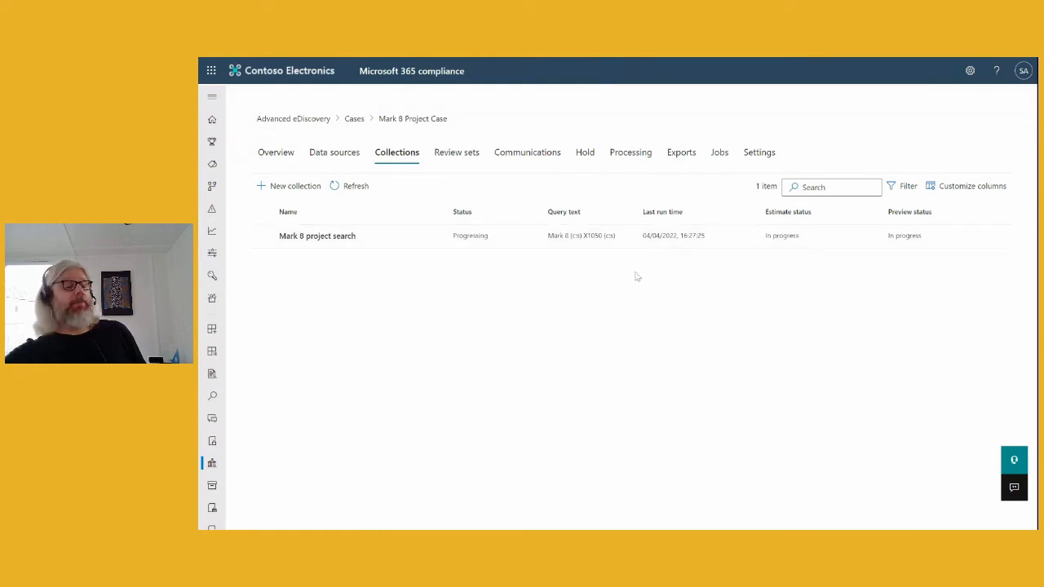
pyautogui.click(456, 159)
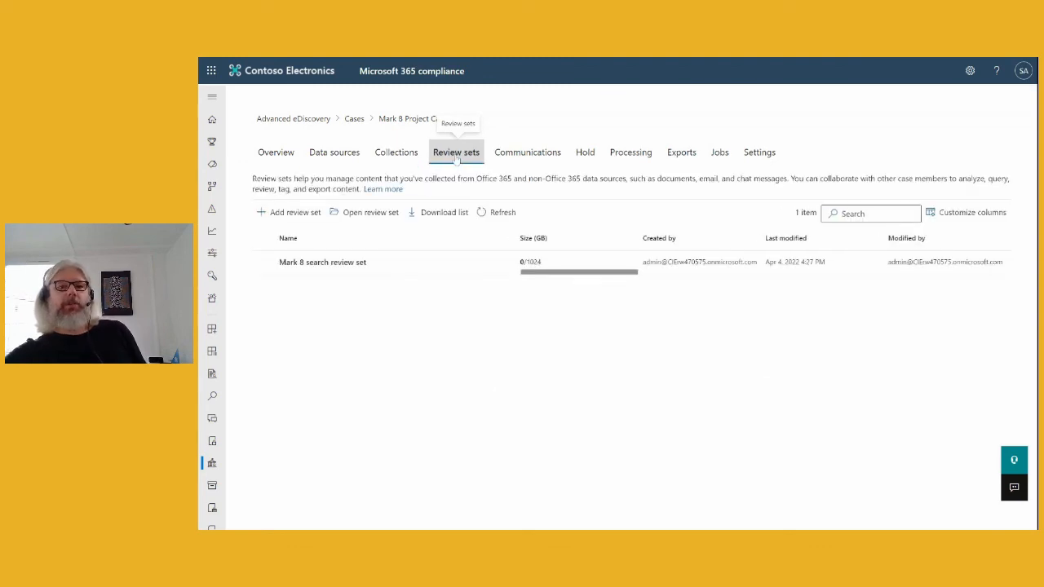